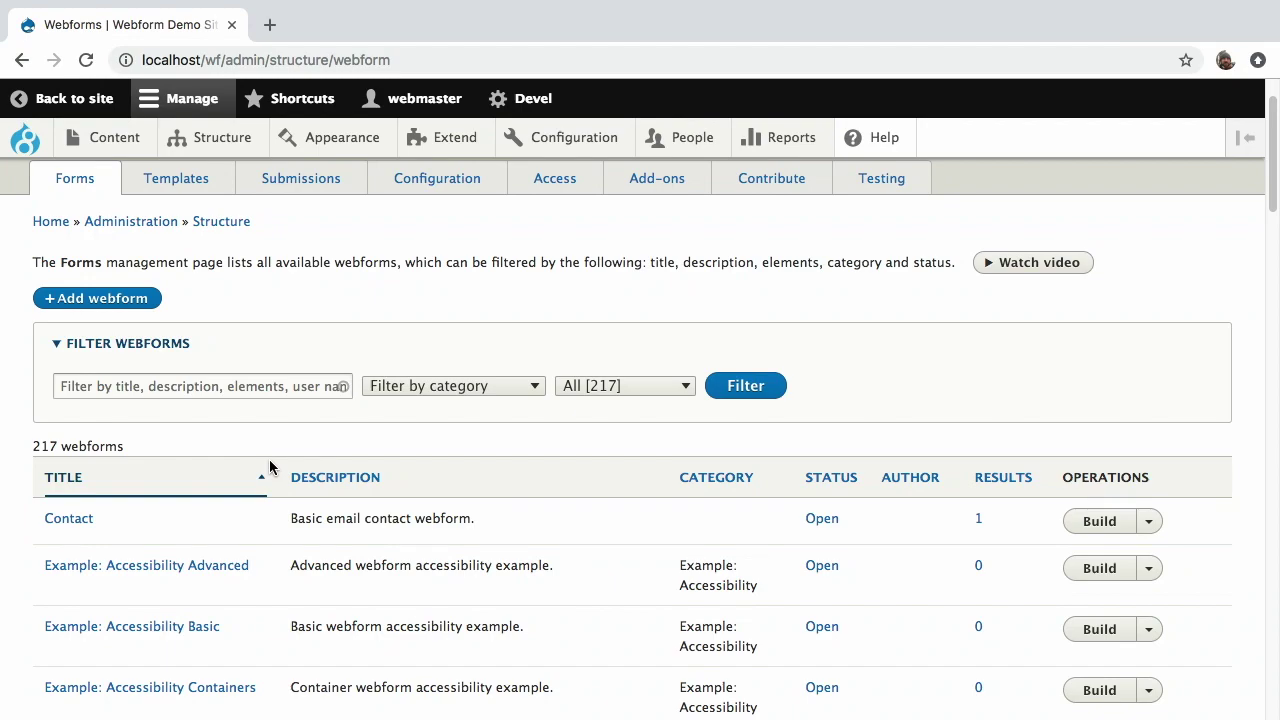
Filter the webforms list by the term "confirmation"
left_click(115, 382)
type("con")
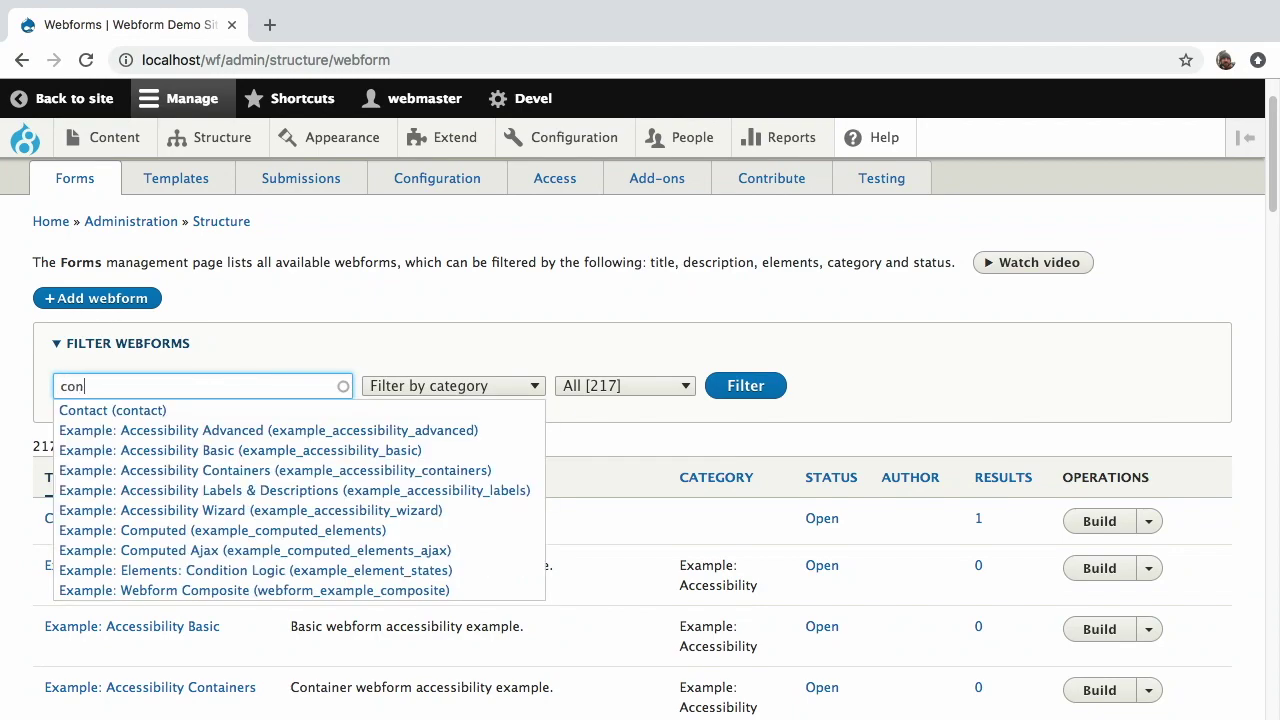
type("firmatio")
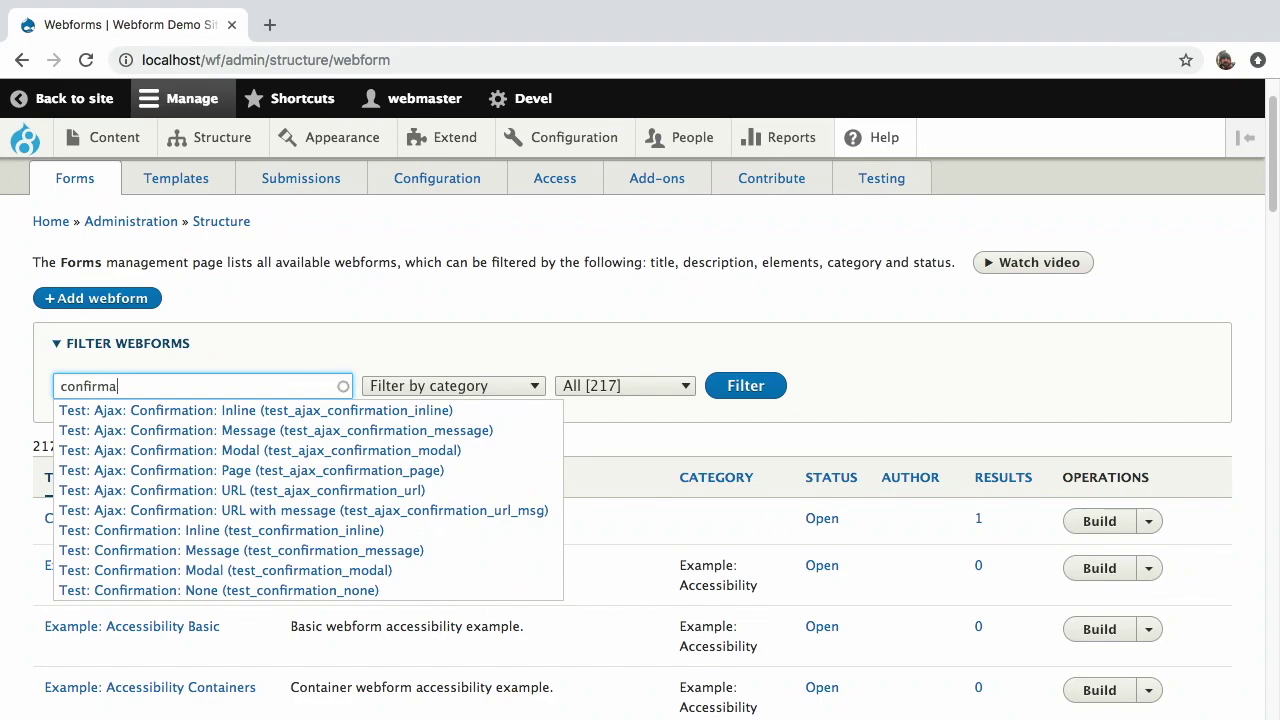
type("n")
key("Return")
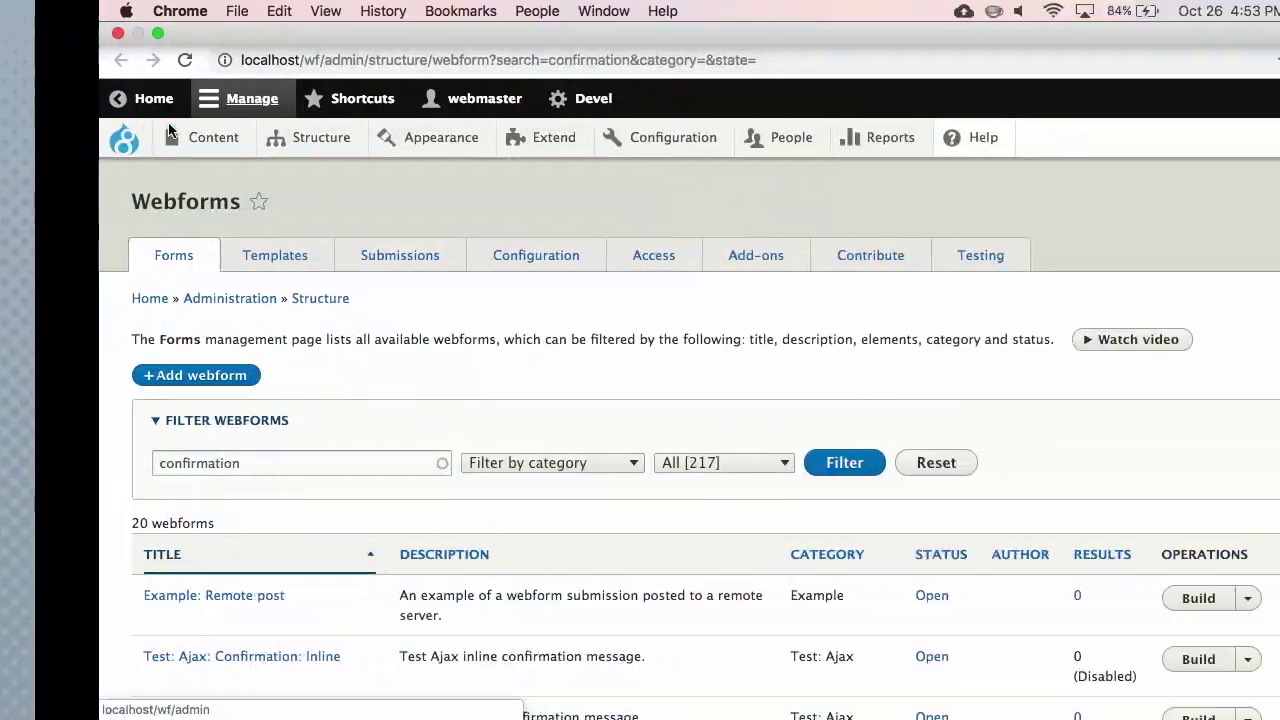
Switch to the extra browser window showing the filtered webforms and close it
key("ctrl+Up")
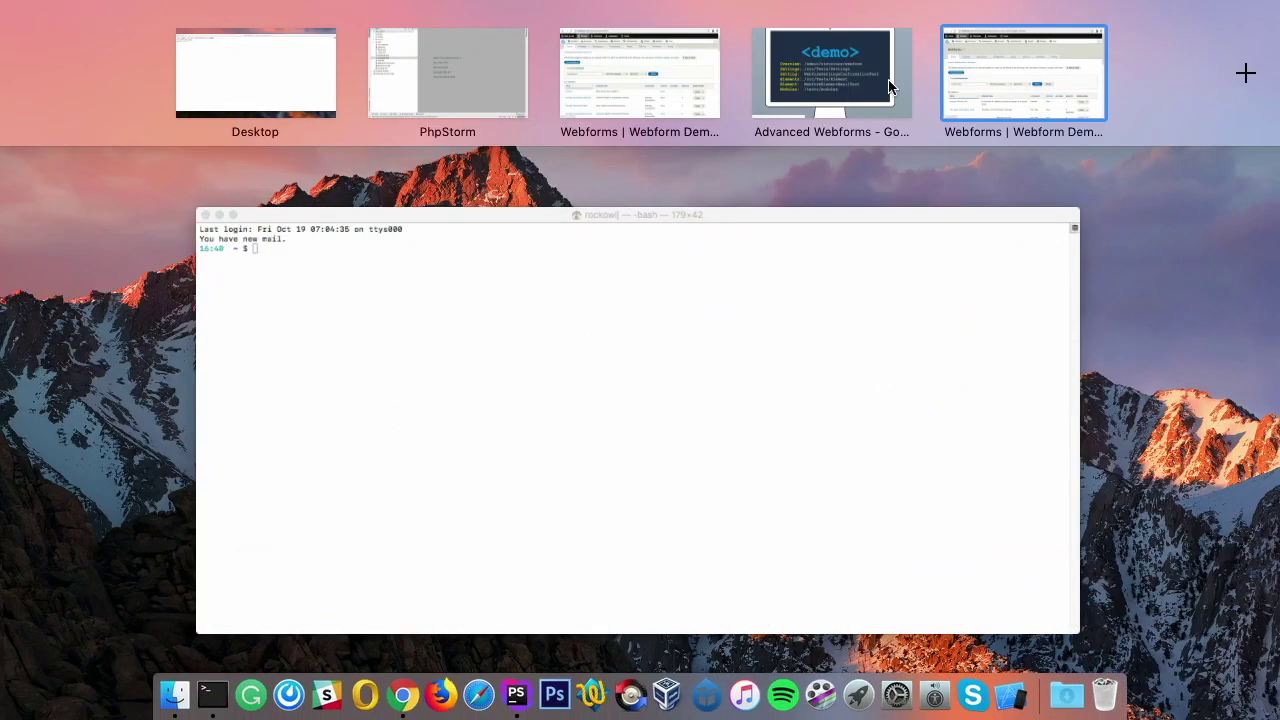
left_click(1000, 75)
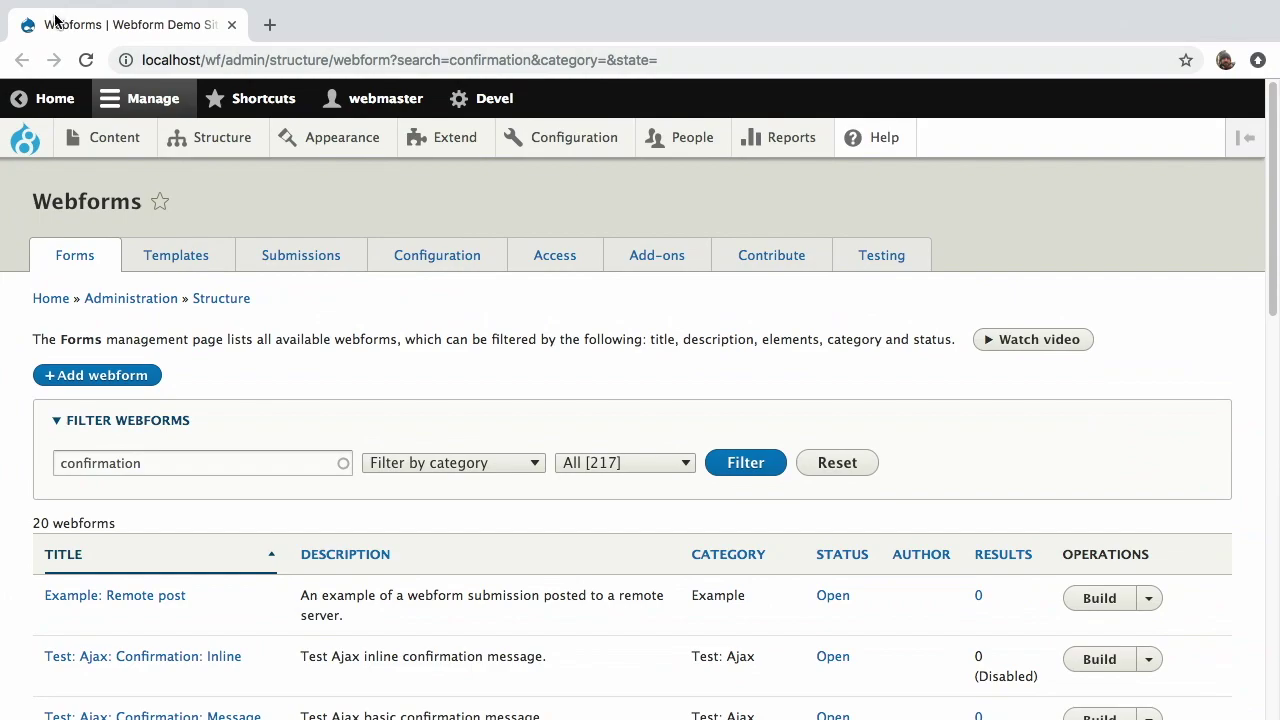
left_click(228, 30)
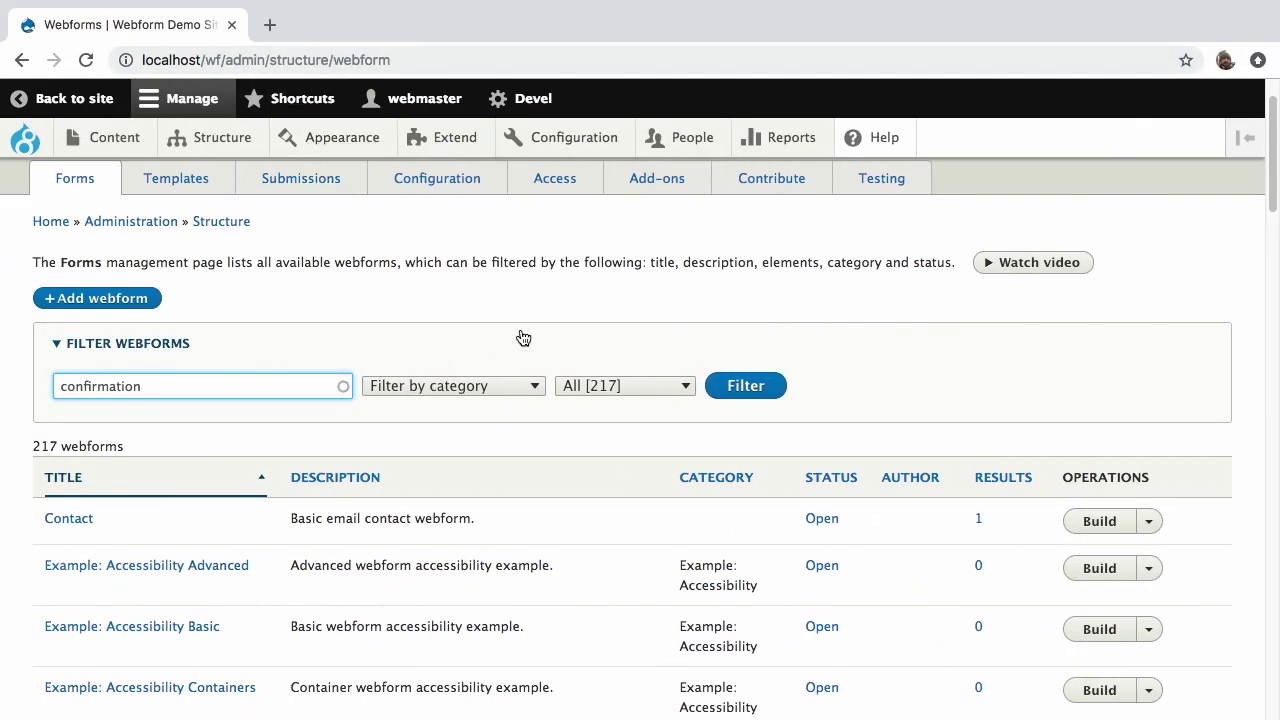
Shorten the webform filter term to "confirmati" and apply the filter in the original window
left_click(733, 395)
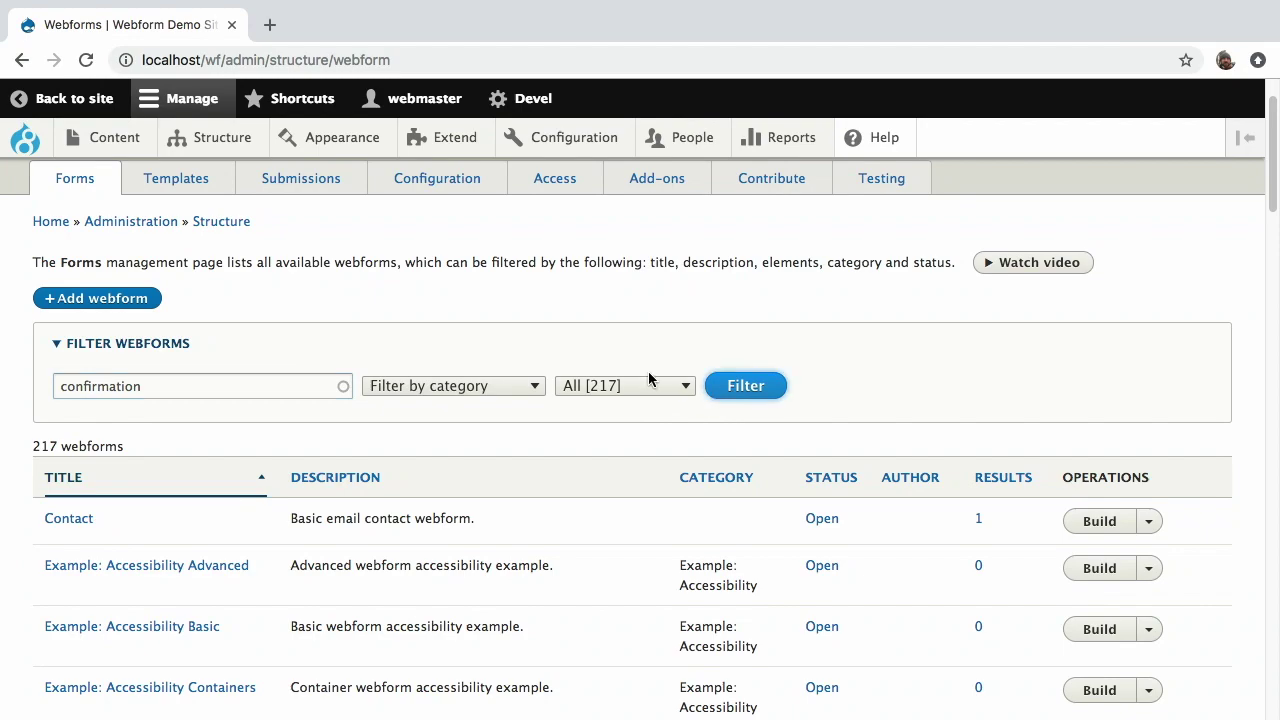
left_click(738, 390)
left_click(235, 395)
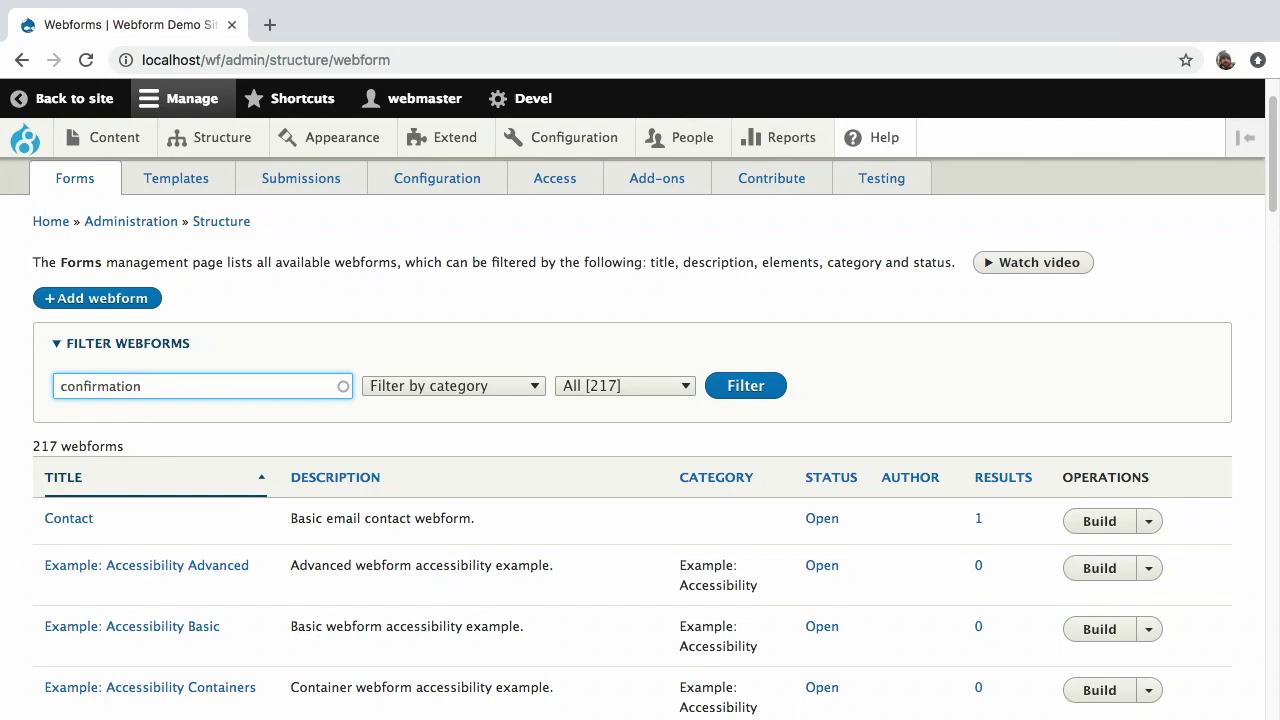
left_click(740, 385)
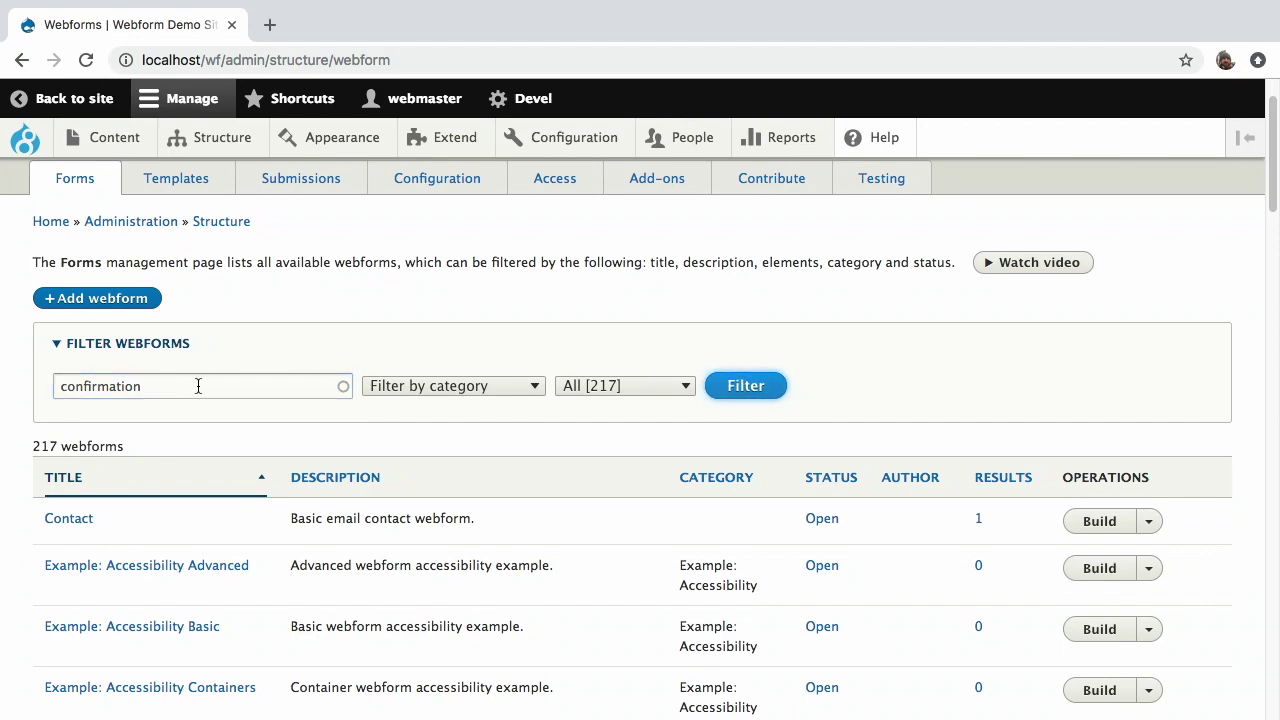
left_click(198, 386)
key("BackSpace")
key("BackSpace")
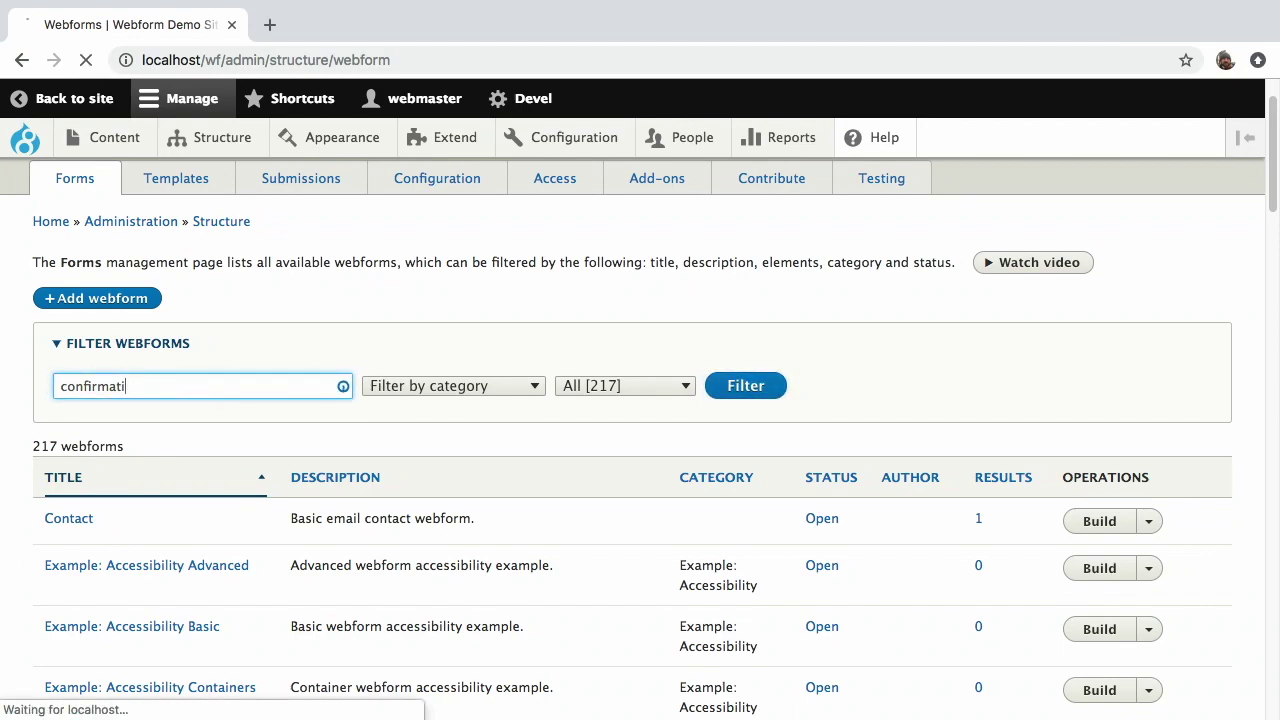
key("Return")
Open the Test: Confirmation: Modal webform from the filtered list
scroll(351, 386, "down", 3)
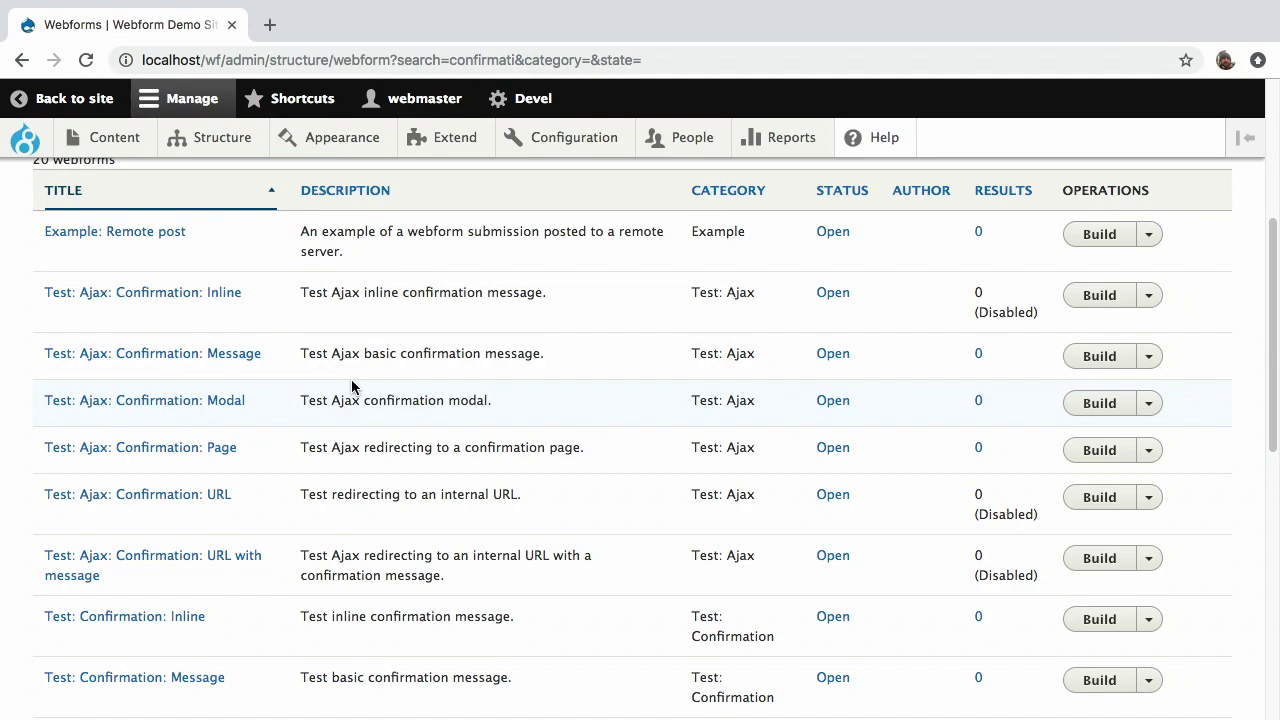
scroll(351, 387, "down", 5)
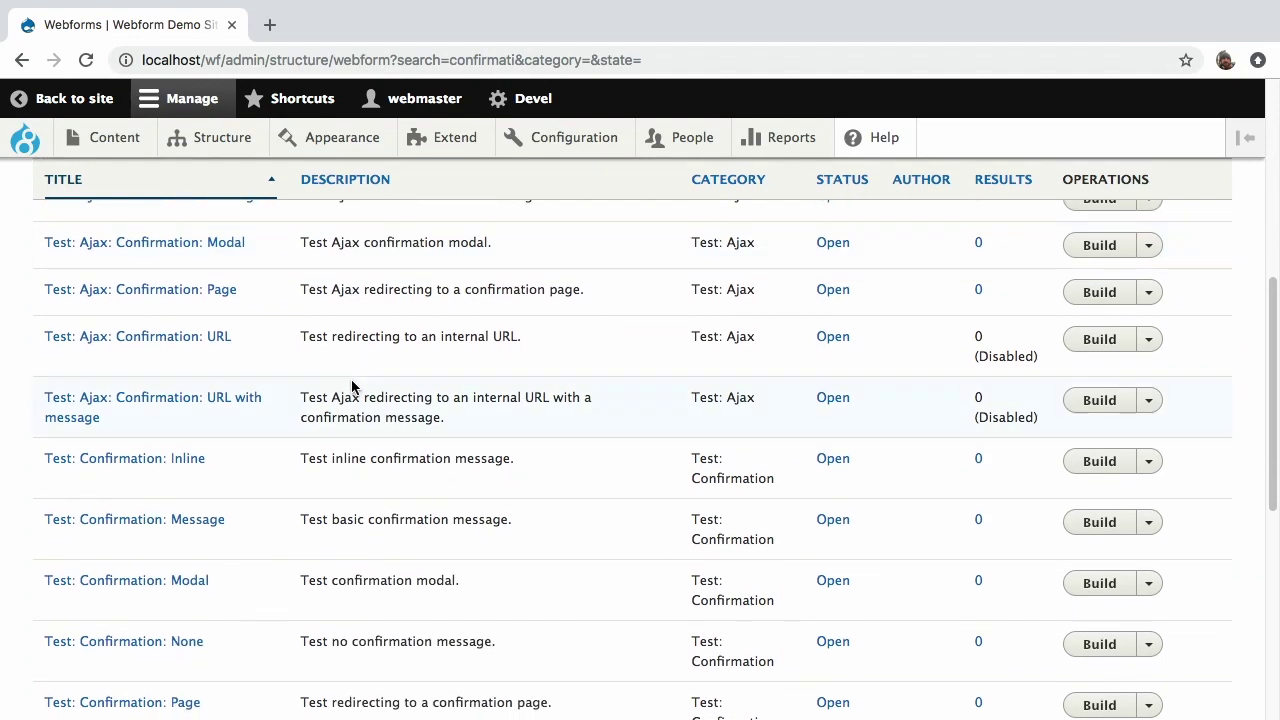
left_click(198, 412)
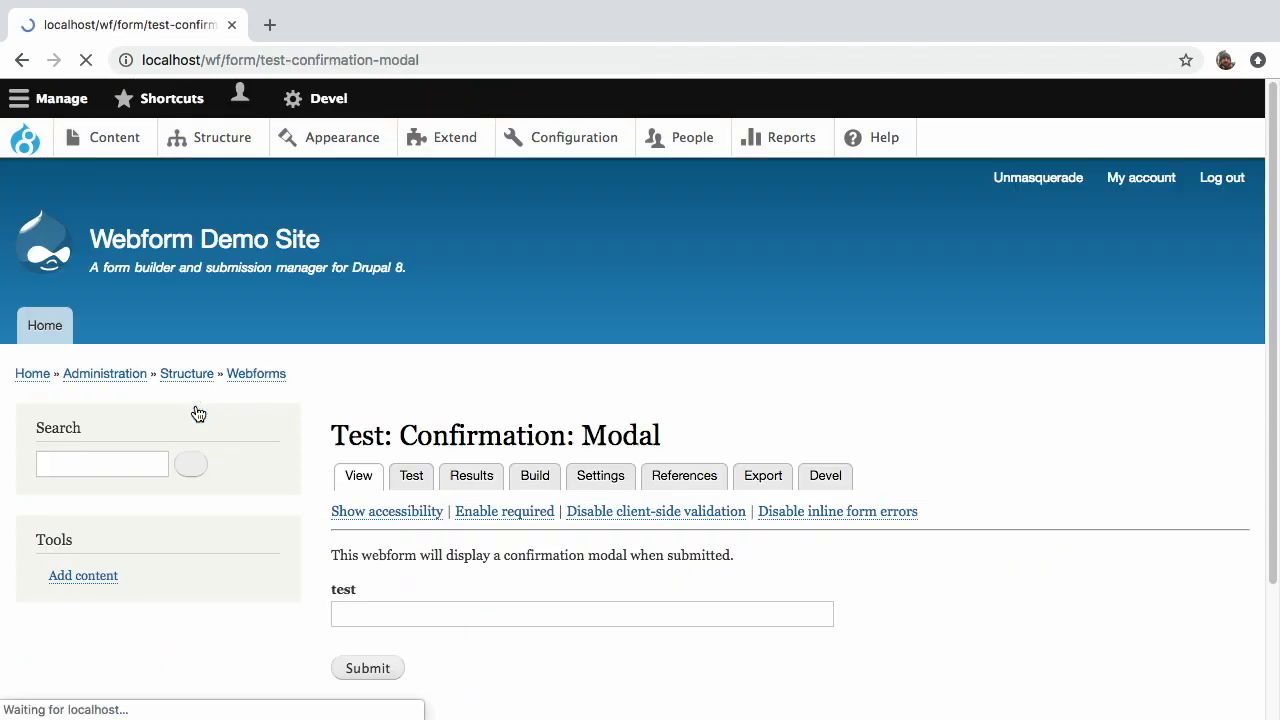
Submit the webform with the test field left empty and close the custom confirmation modal
scroll(503, 448, "down", 2)
scroll(503, 447, "down", 1)
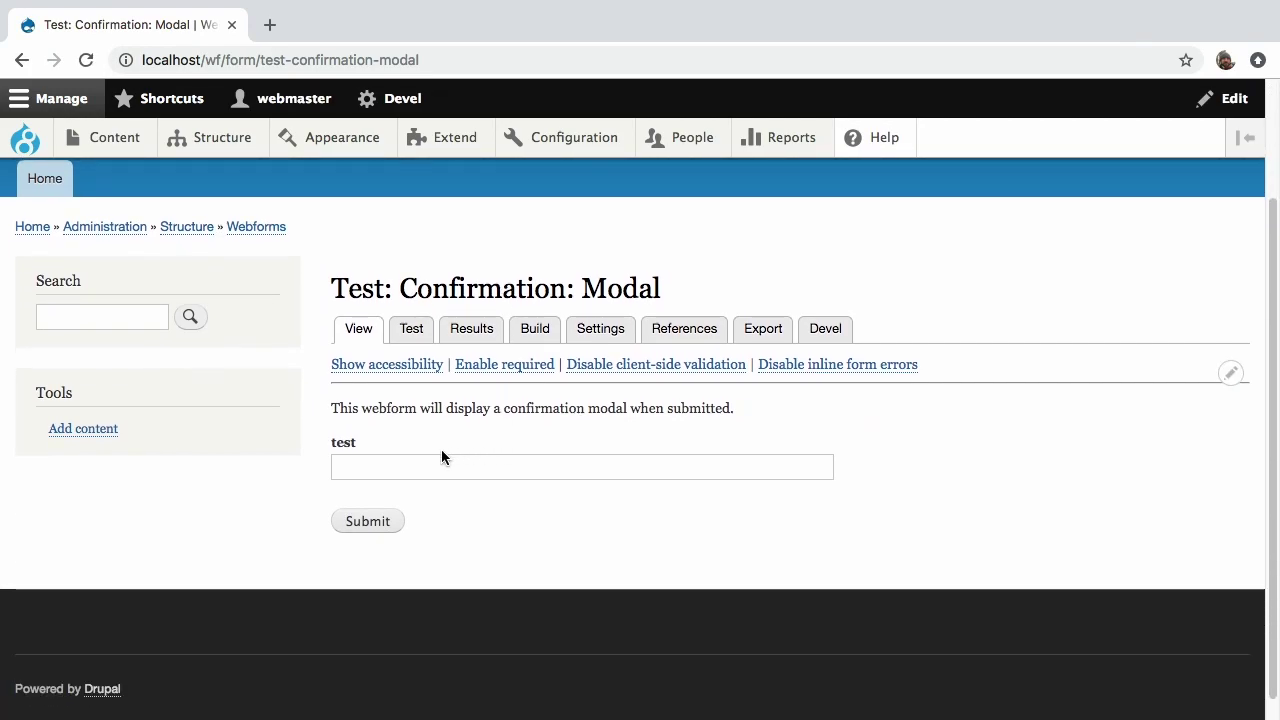
left_click(370, 526)
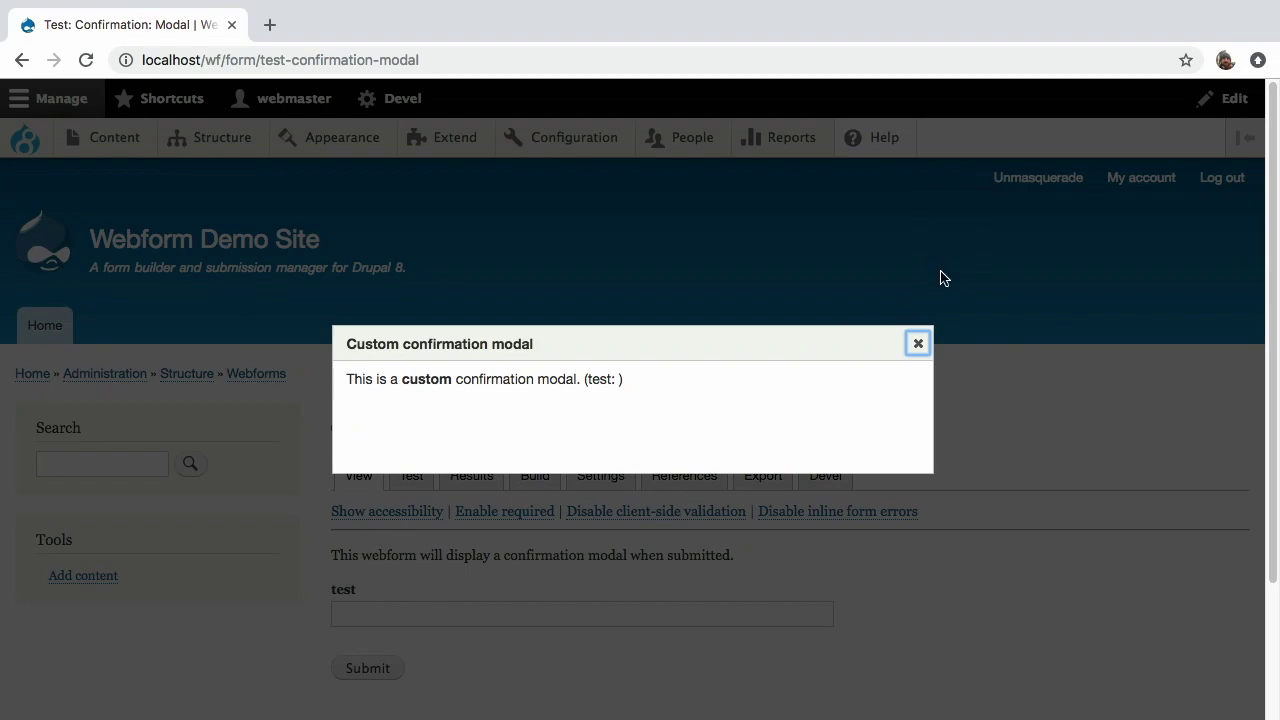
left_click(916, 344)
Switch to PhpStorm and expand the project folders down to web/modules/sandbox/webform
key("super+Tab")
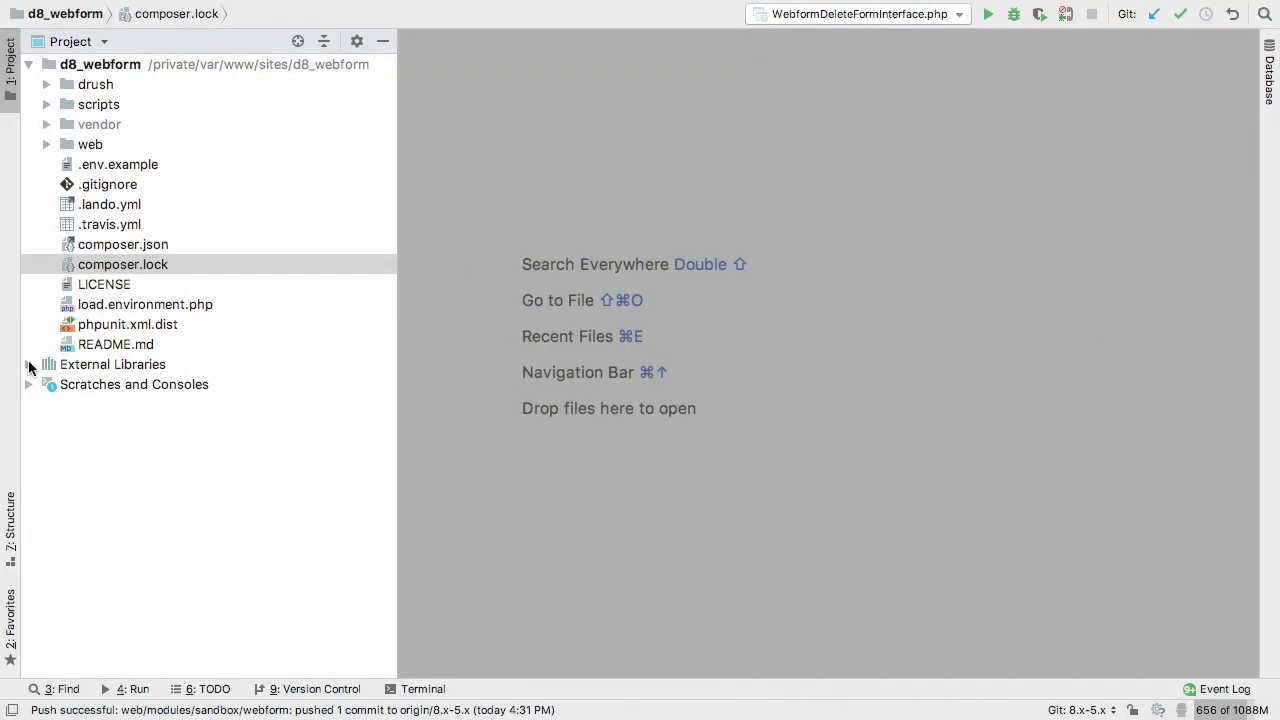
left_click(46, 145)
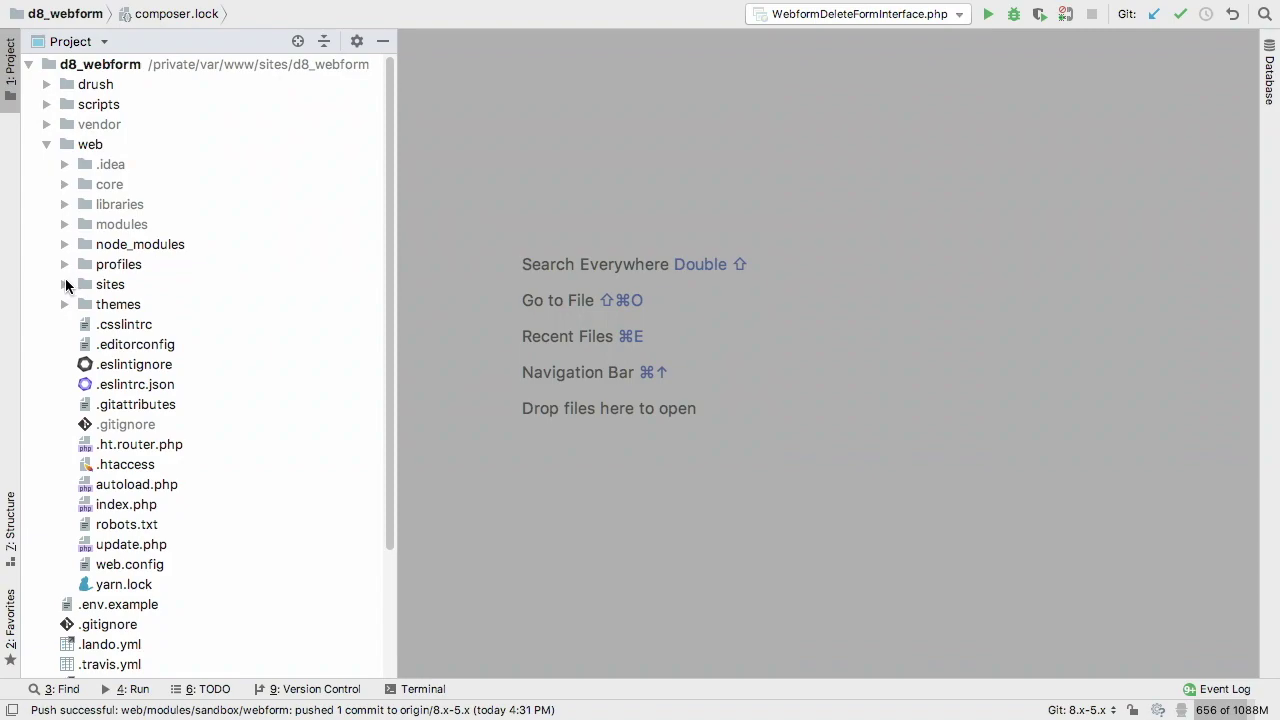
left_click(62, 228)
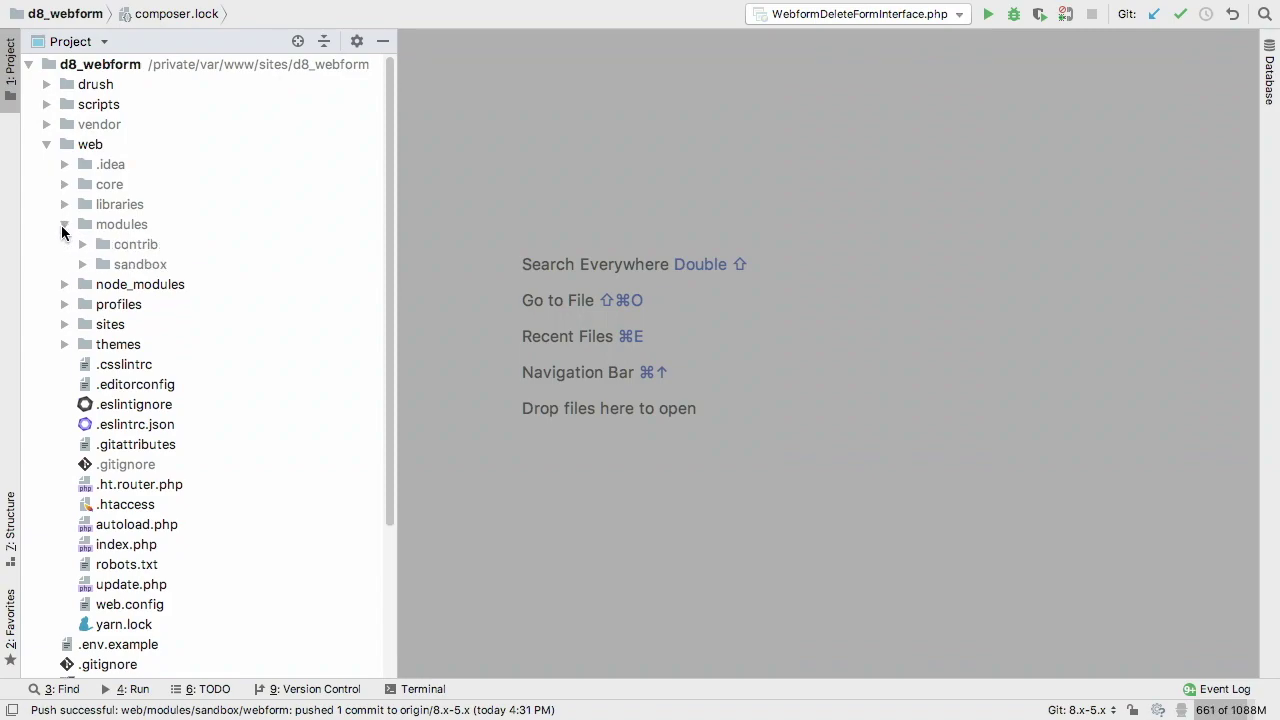
left_click(84, 265)
left_click(101, 364)
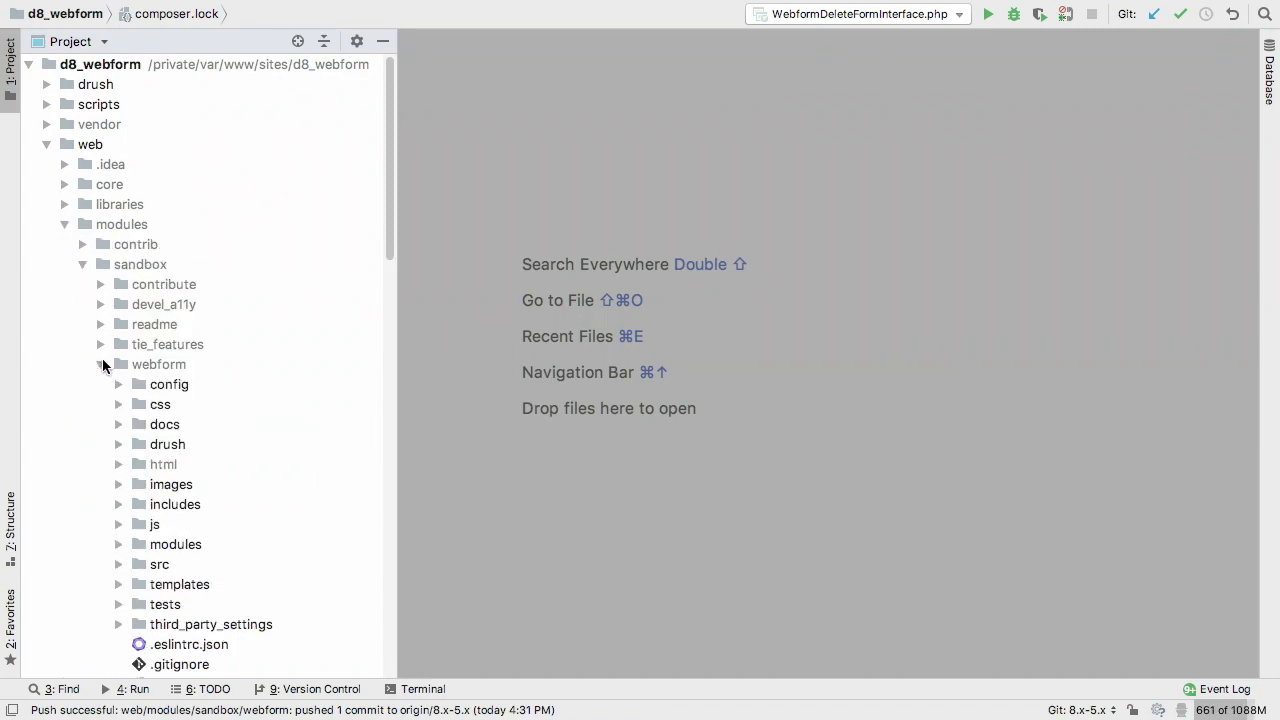
Expand the webform module's src folder and look through its contents
scroll(118, 514, "down", 3)
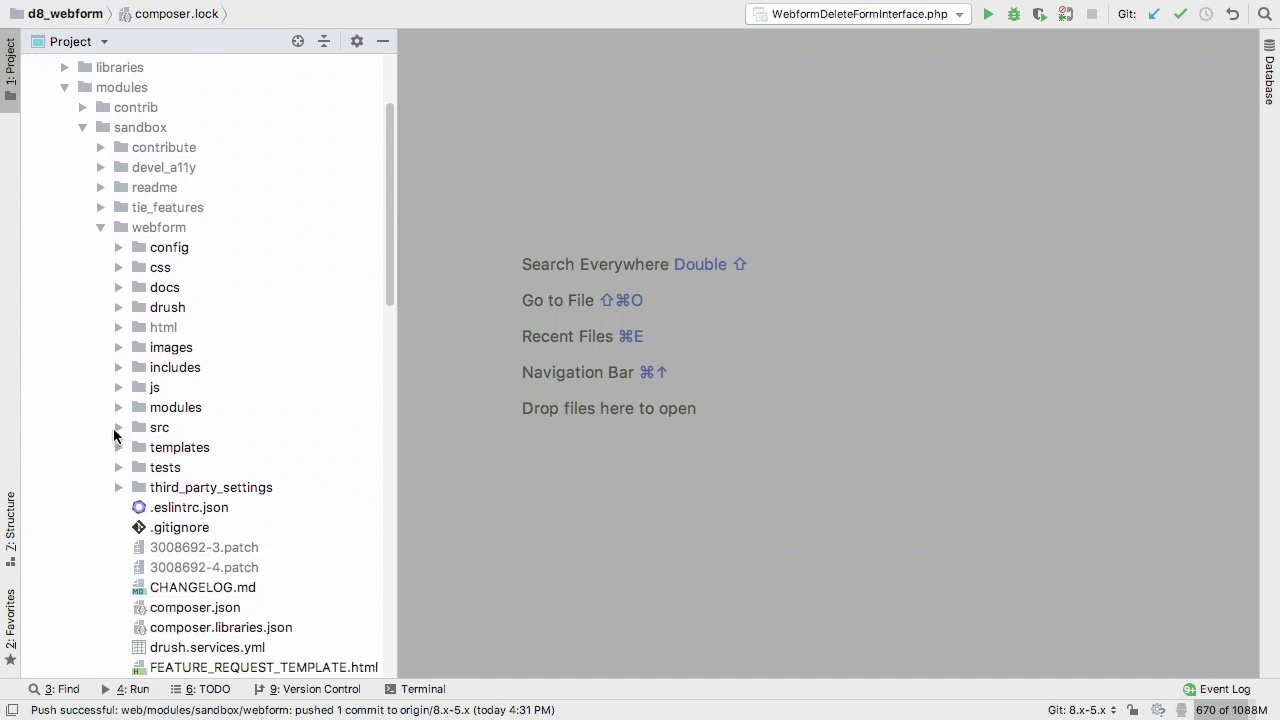
left_click(117, 428)
scroll(120, 460, "down", 15)
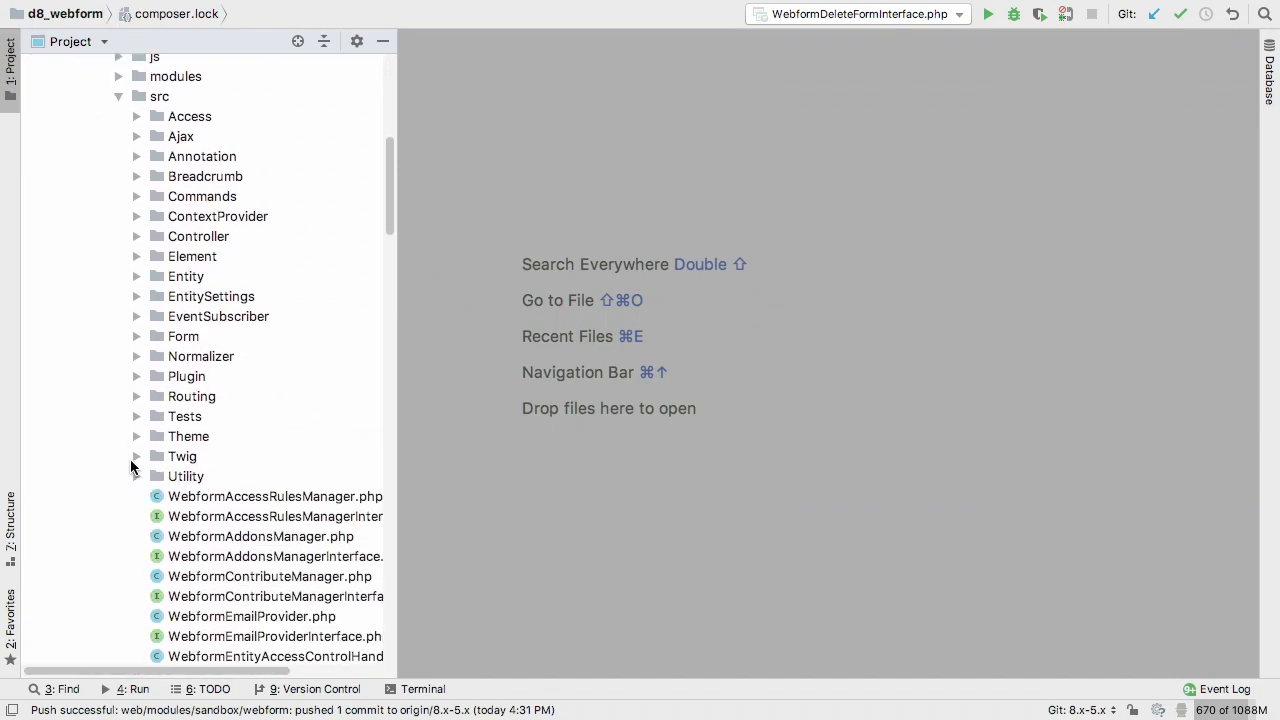
scroll(136, 469, "down", 20)
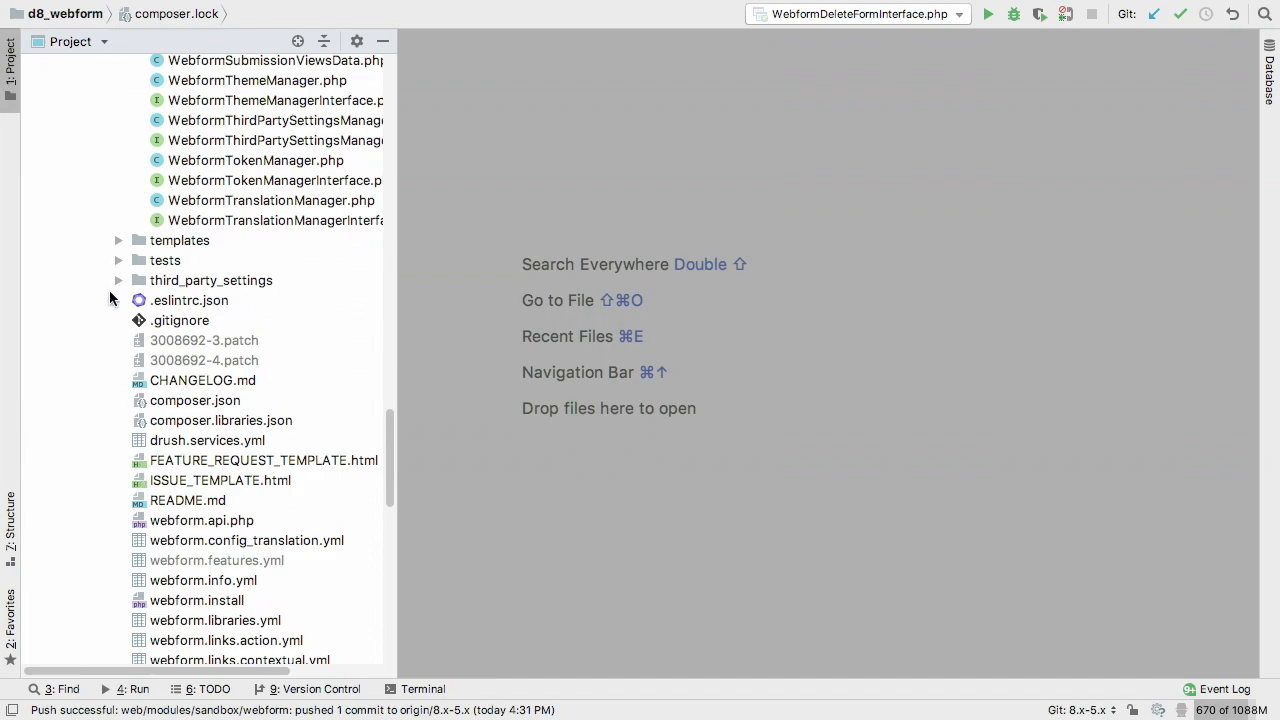
Expand tests/modules/webform_test/config/install in the webform module and examine the test webform configuration files
left_click(117, 261)
left_click(137, 300)
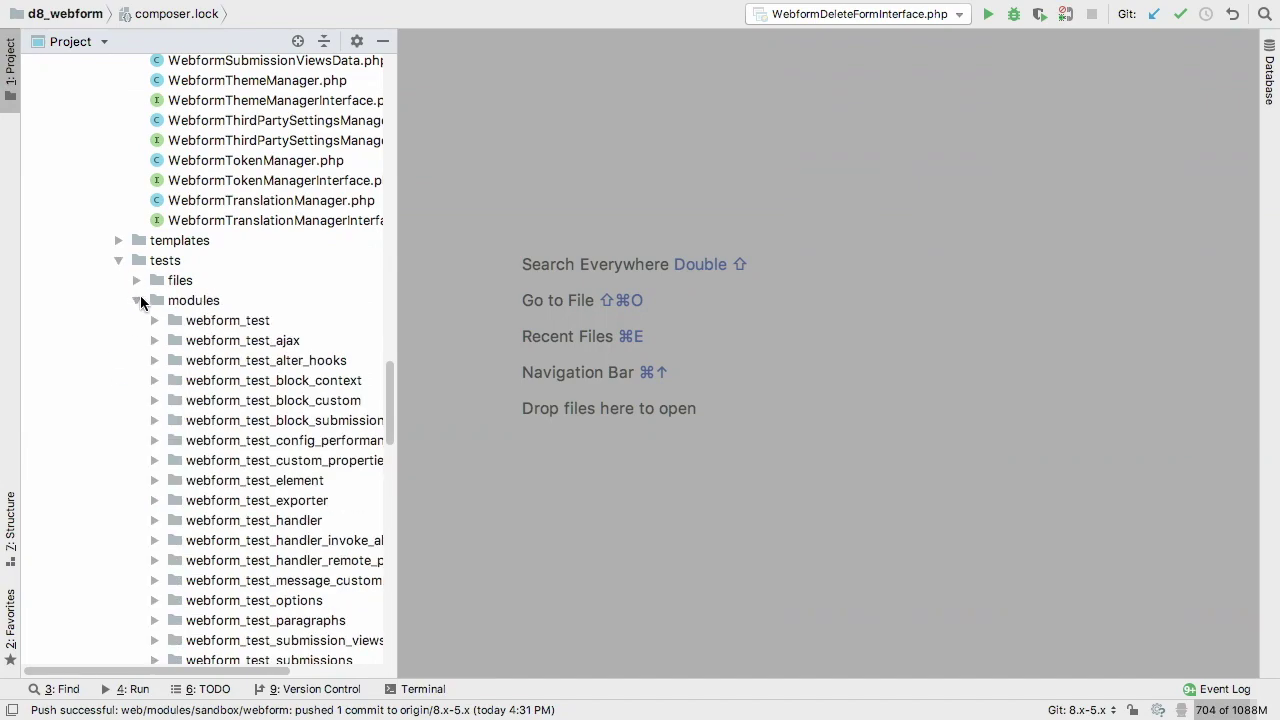
left_click(154, 320)
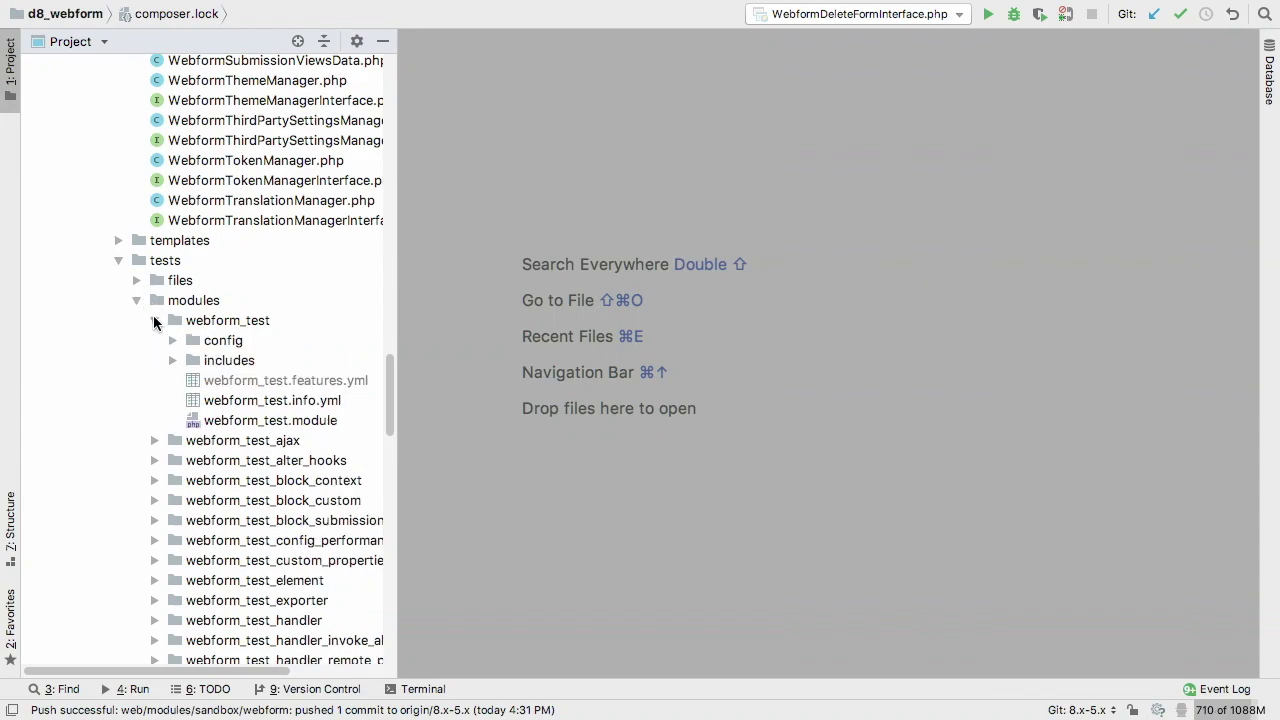
left_click(171, 340)
left_click(190, 360)
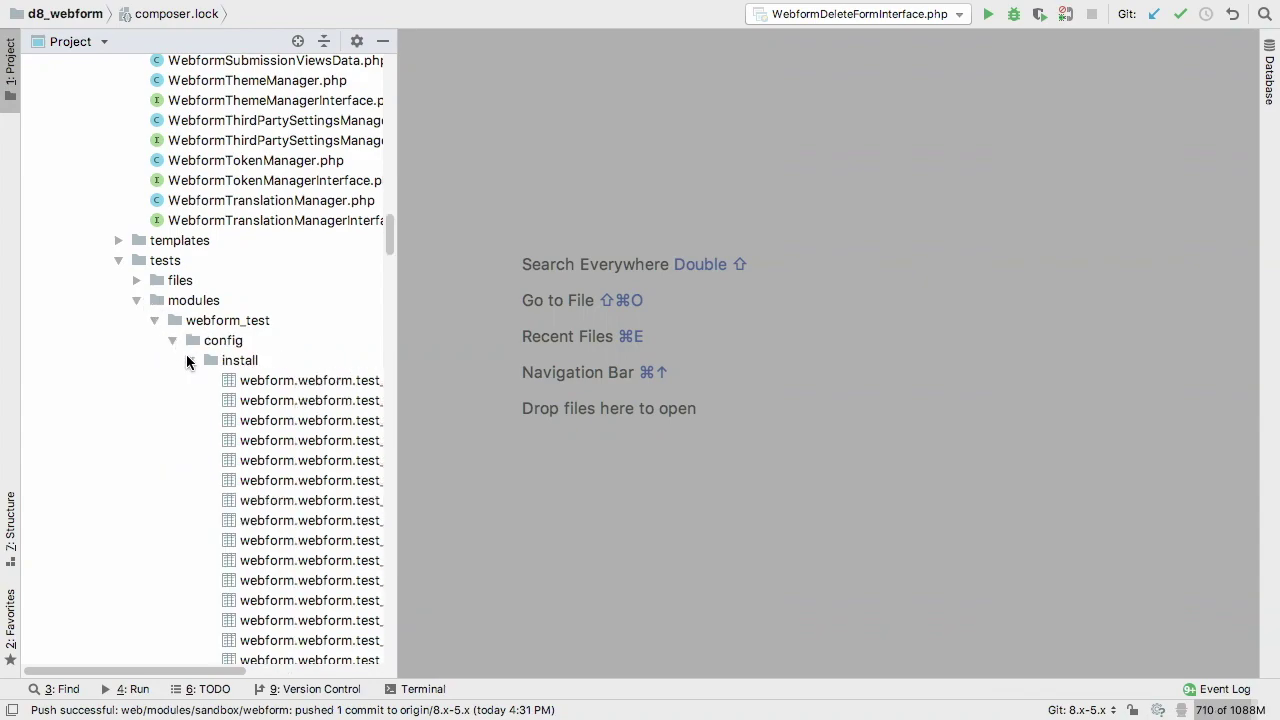
scroll(382, 436, "down", 5)
scroll(382, 438, "right", 5)
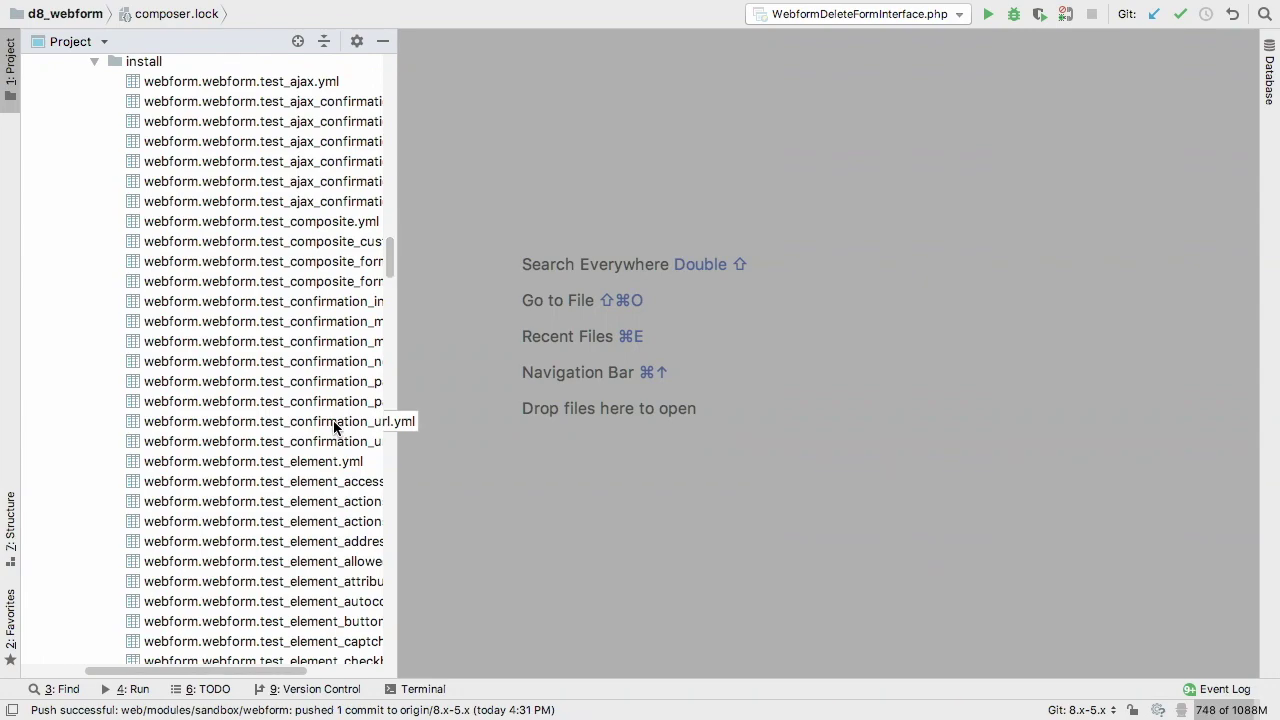
Open WebformElementEmailTest.php from src/Tests/Element and read its email_multiple and email_confirm test code
scroll(334, 427, "up", 20)
scroll(334, 427, "left", 2)
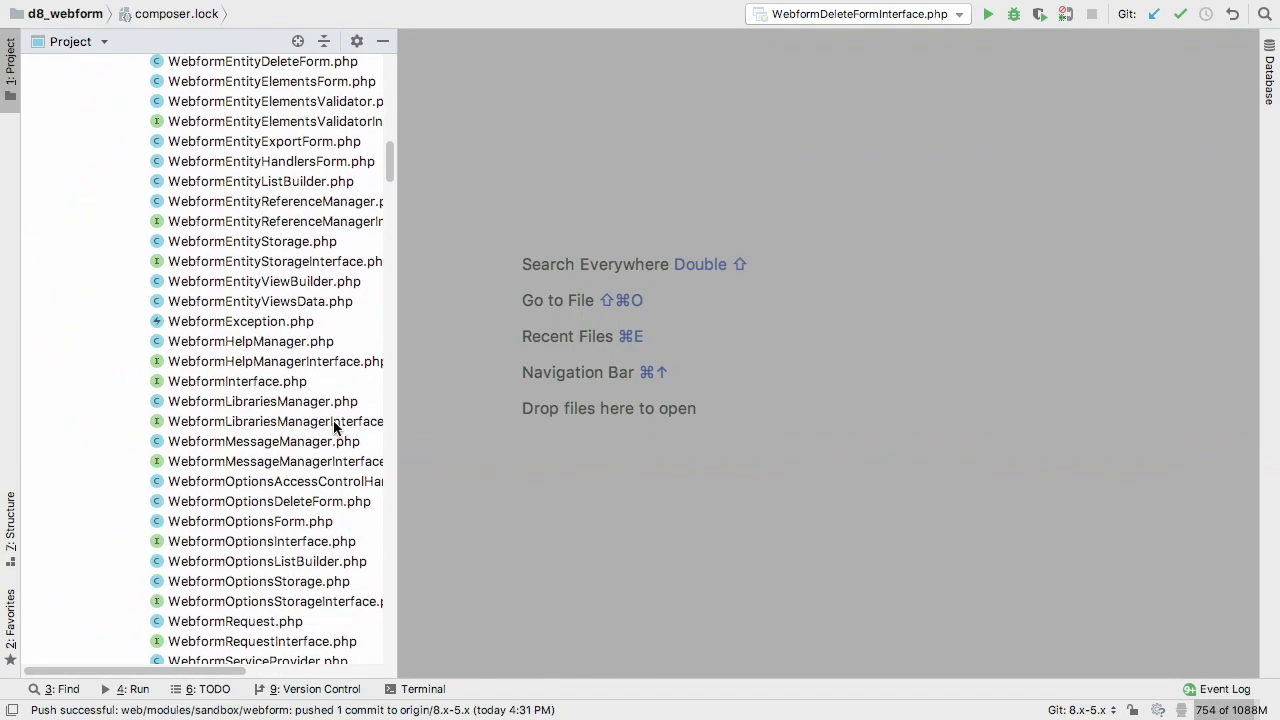
left_click(136, 368)
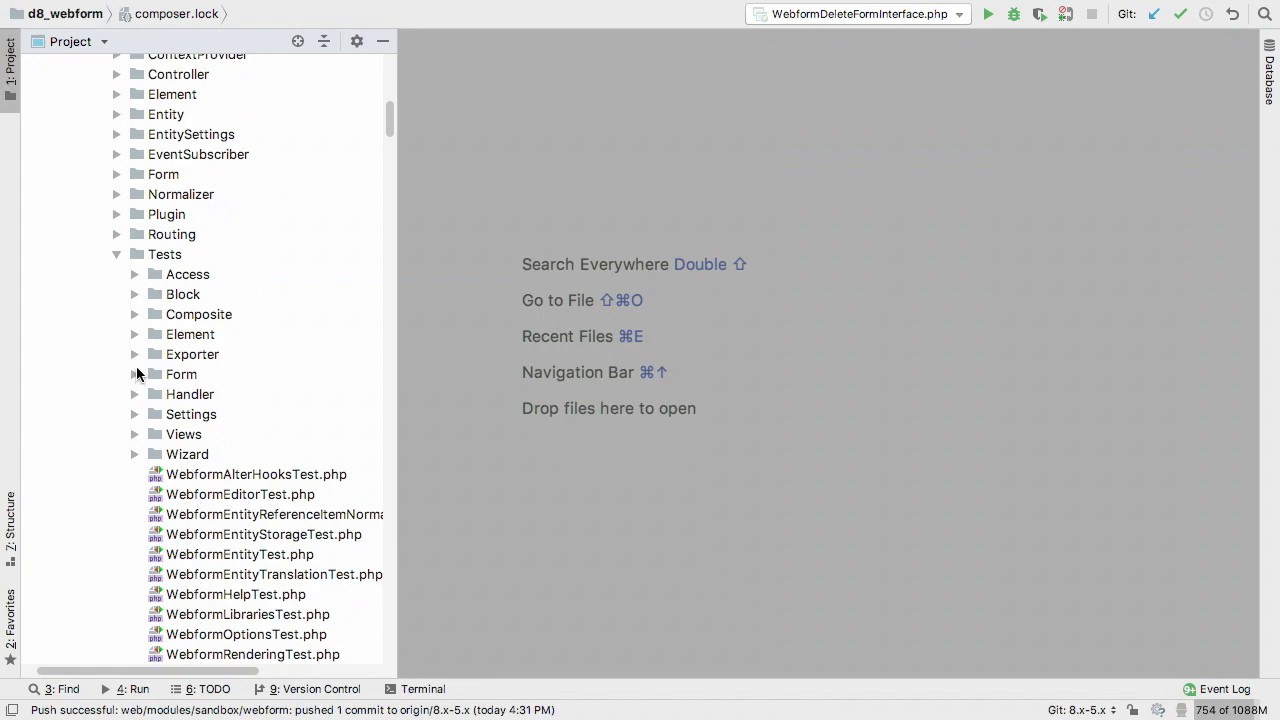
left_click(131, 336)
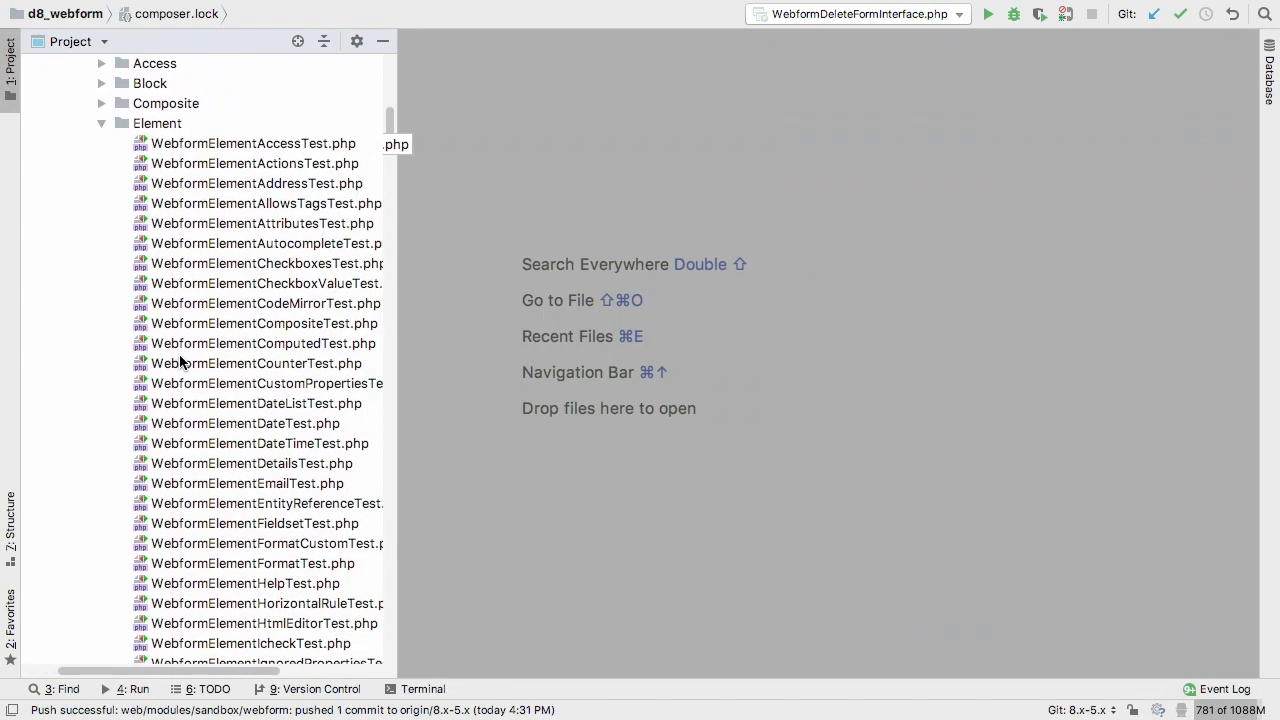
double_click(206, 402)
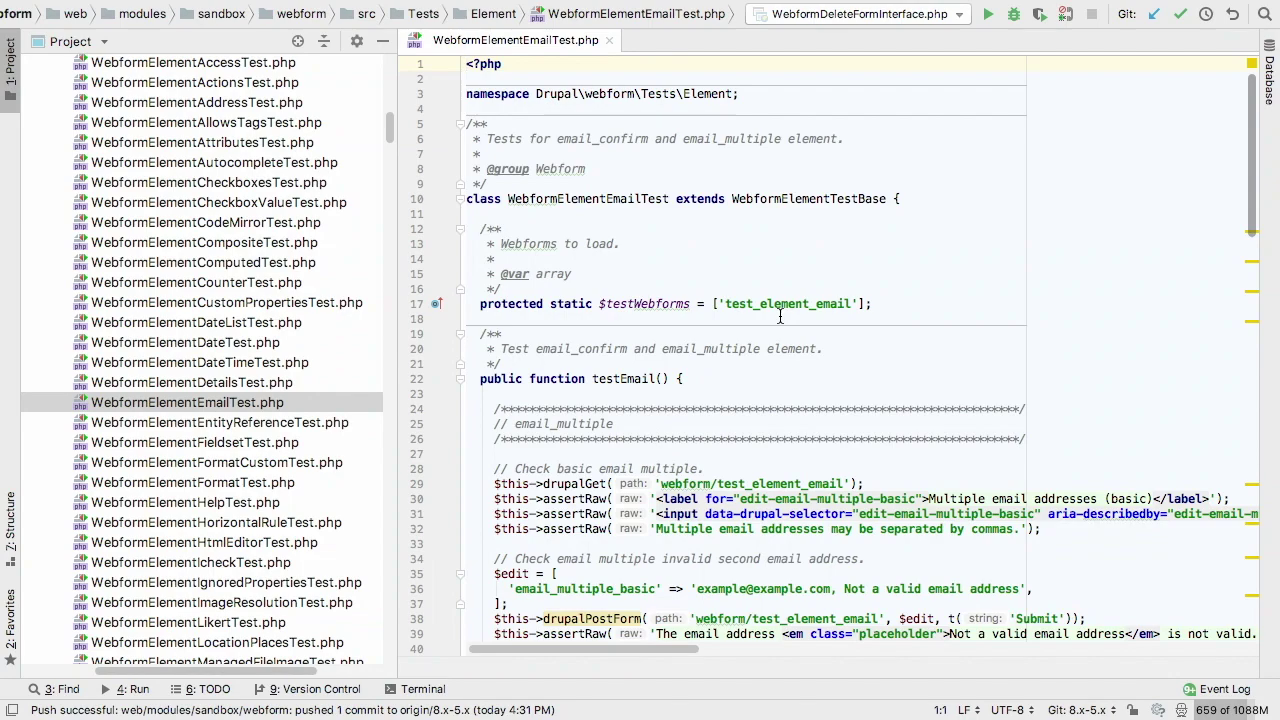
scroll(780, 316, "down", 5)
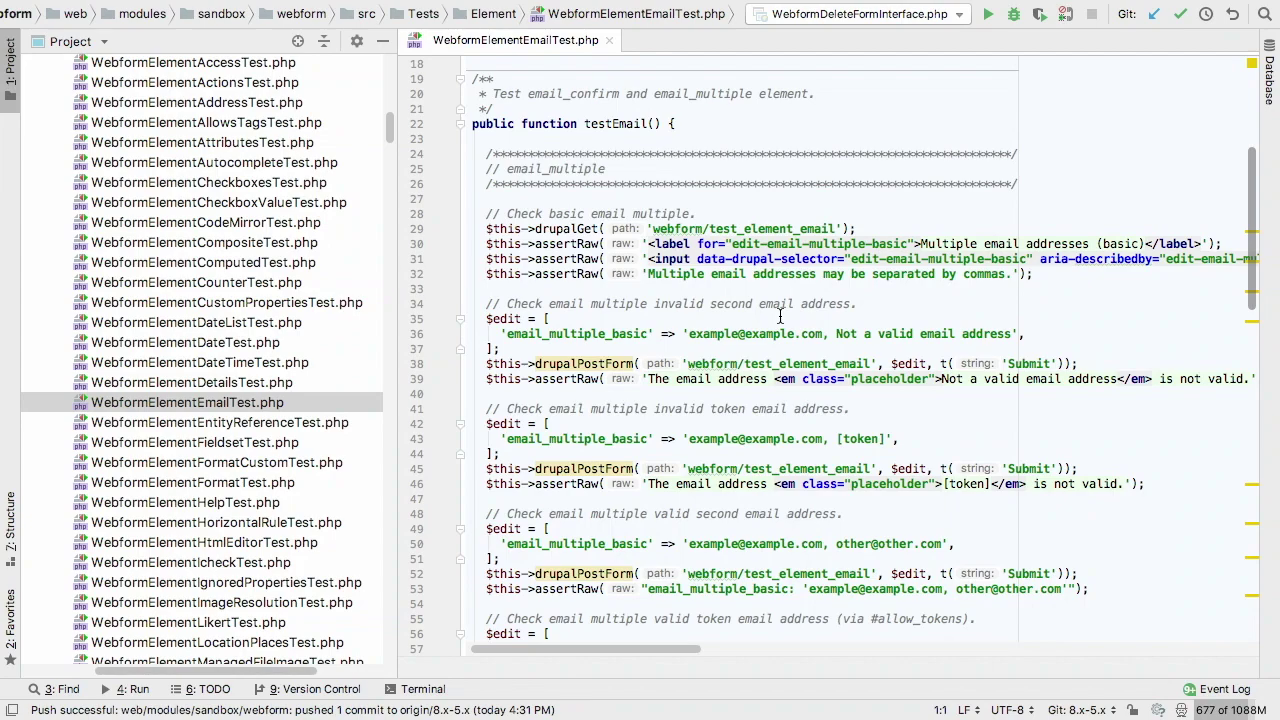
scroll(780, 316, "down", 3)
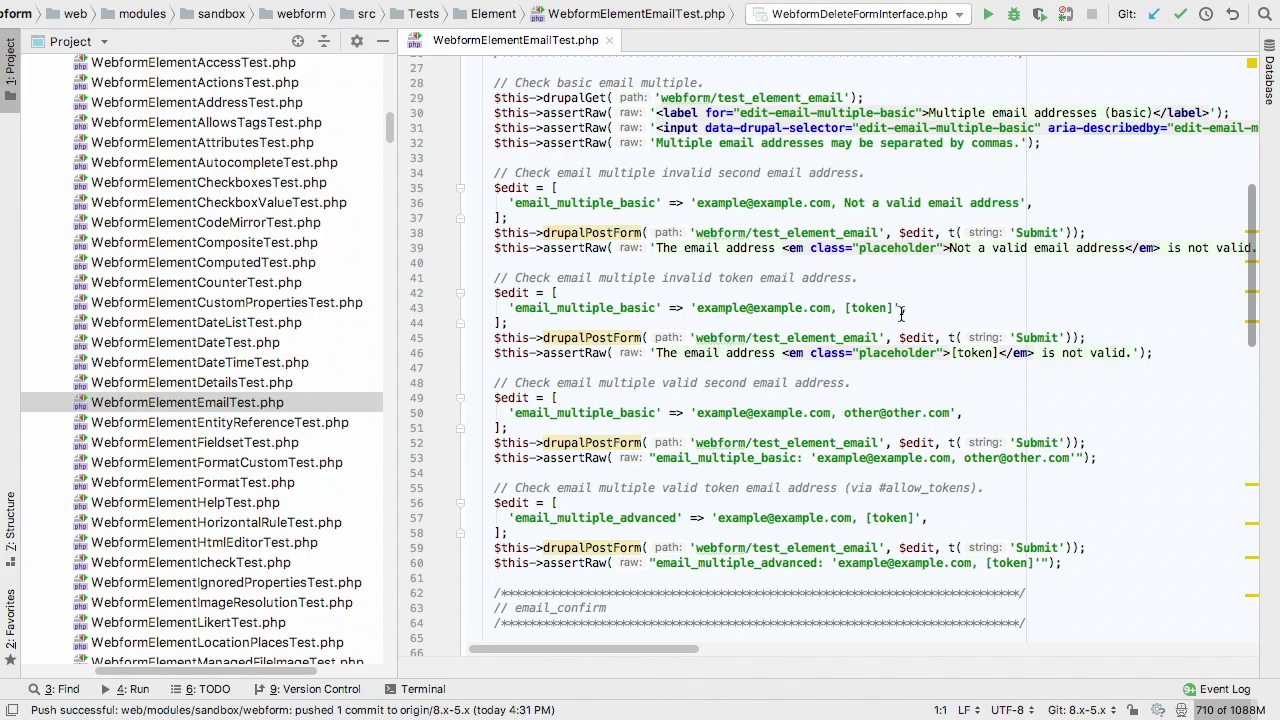
scroll(900, 315, "down", 8)
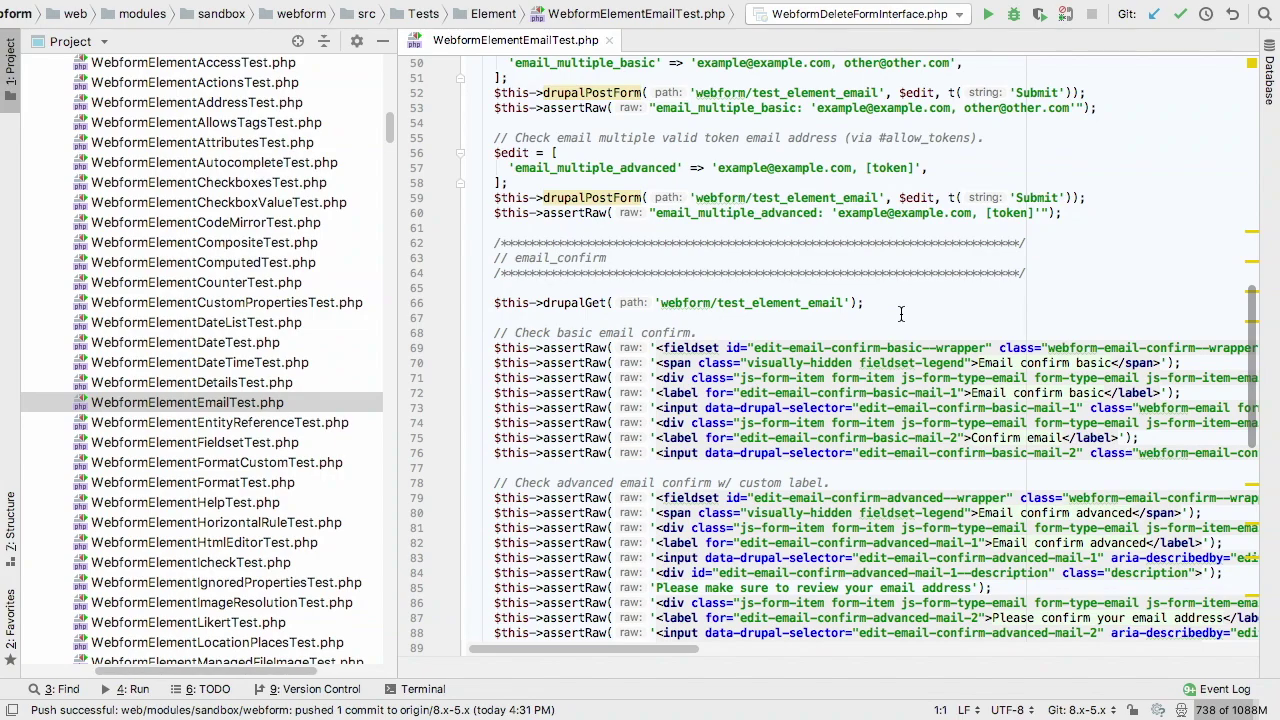
Switch back to Chrome and open the Webforms management list
key("ctrl+Right")
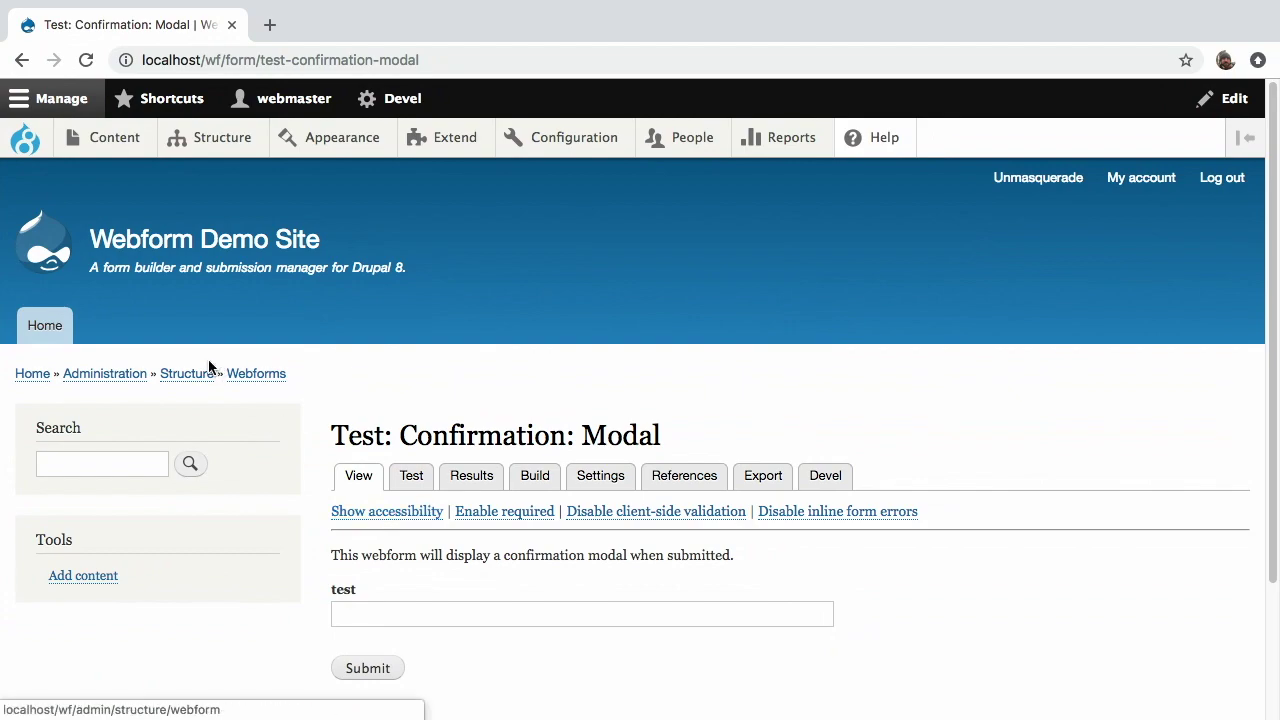
left_click(236, 376)
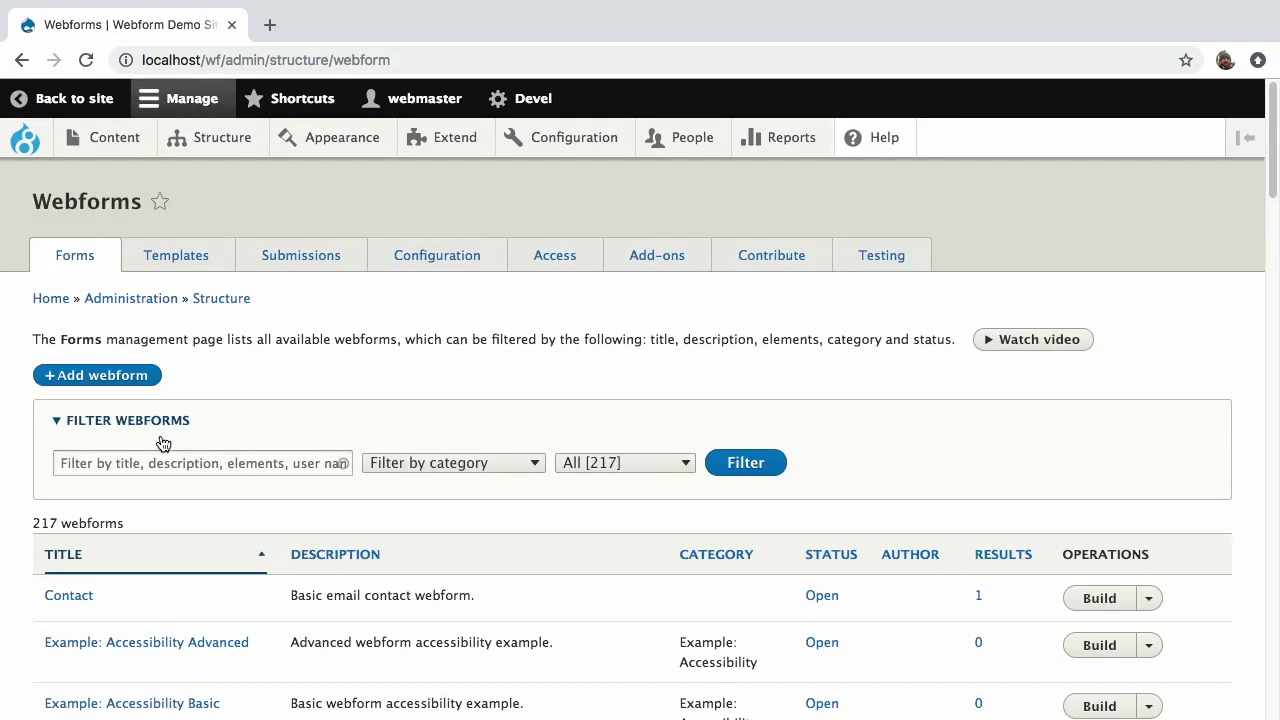
Search the webforms for "email", open the Test: Element: Email webform and examine its email_multiple and email_confirm fields
left_click(164, 459)
type("ema")
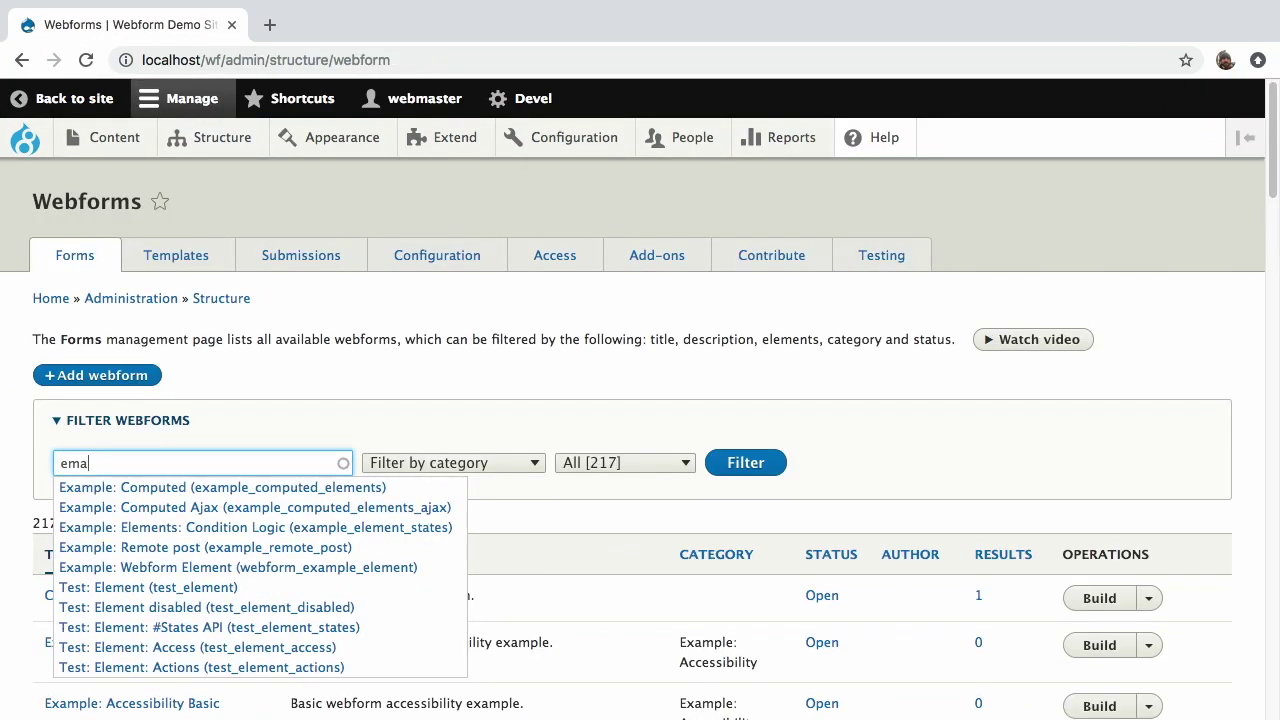
type("il")
left_click(240, 487)
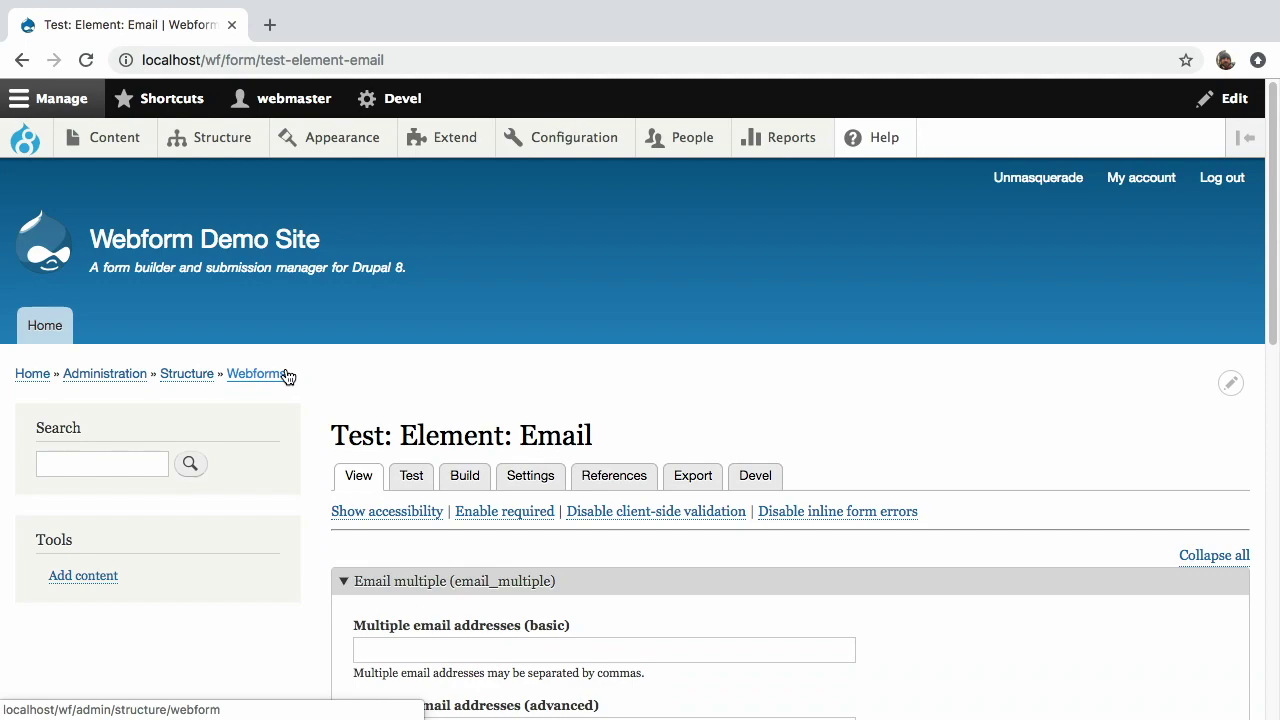
scroll(285, 375, "down", 5)
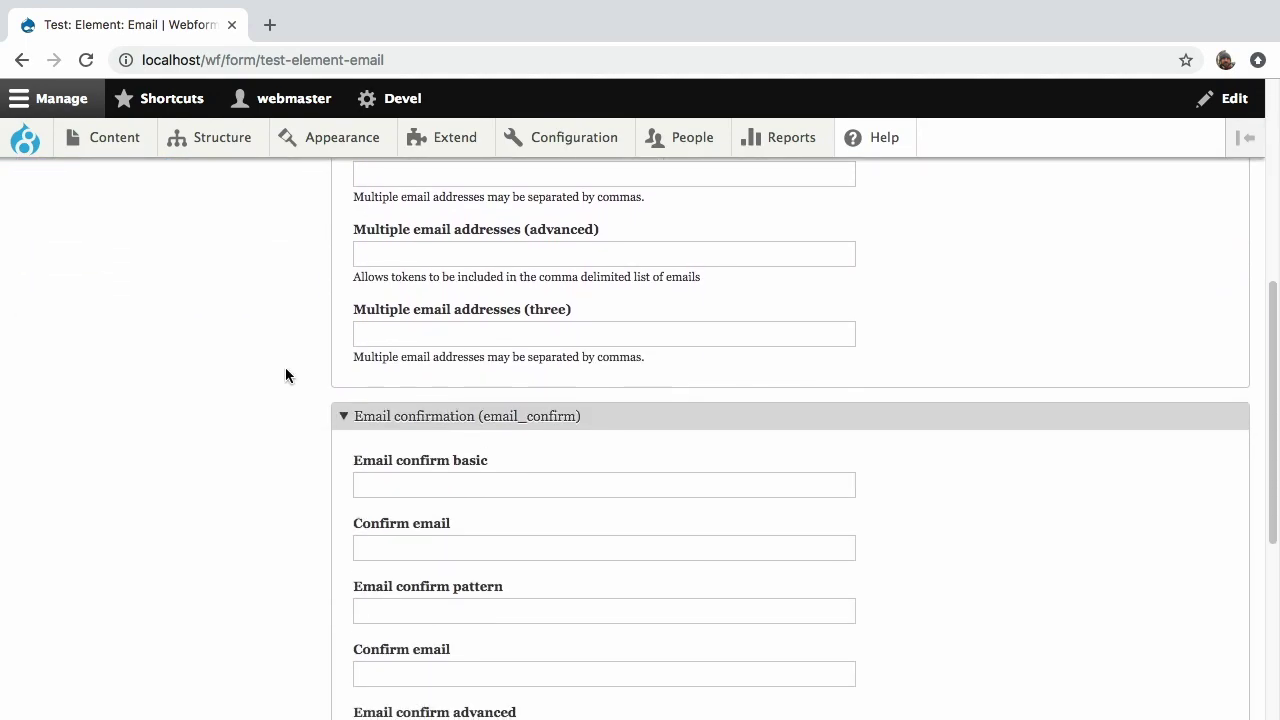
scroll(285, 375, "down", 3)
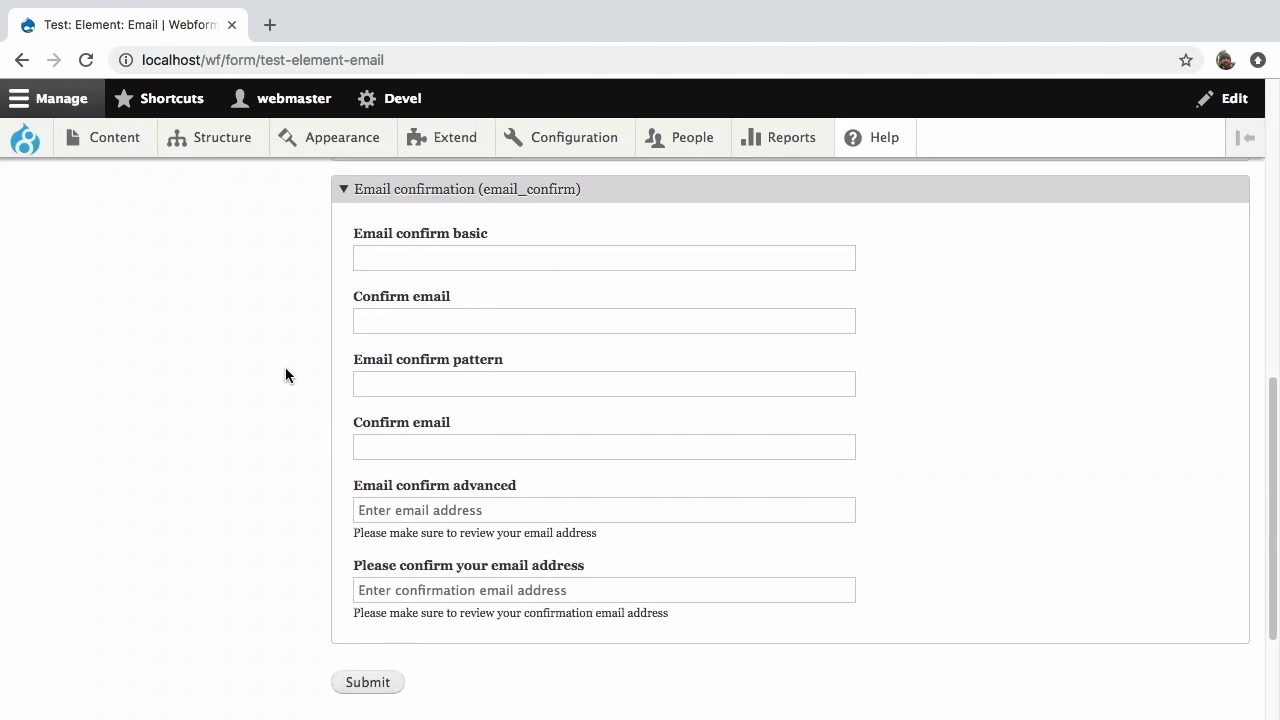
scroll(285, 375, "up", 10)
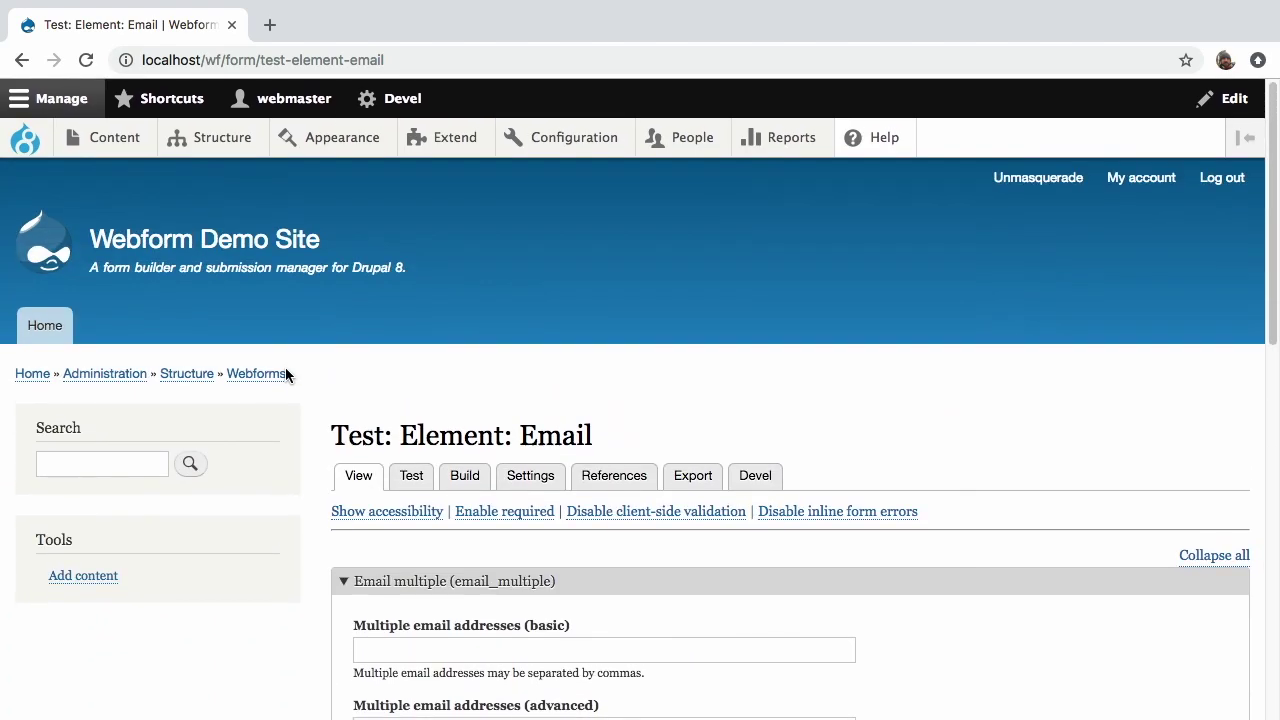
scroll(285, 373, "down", 1)
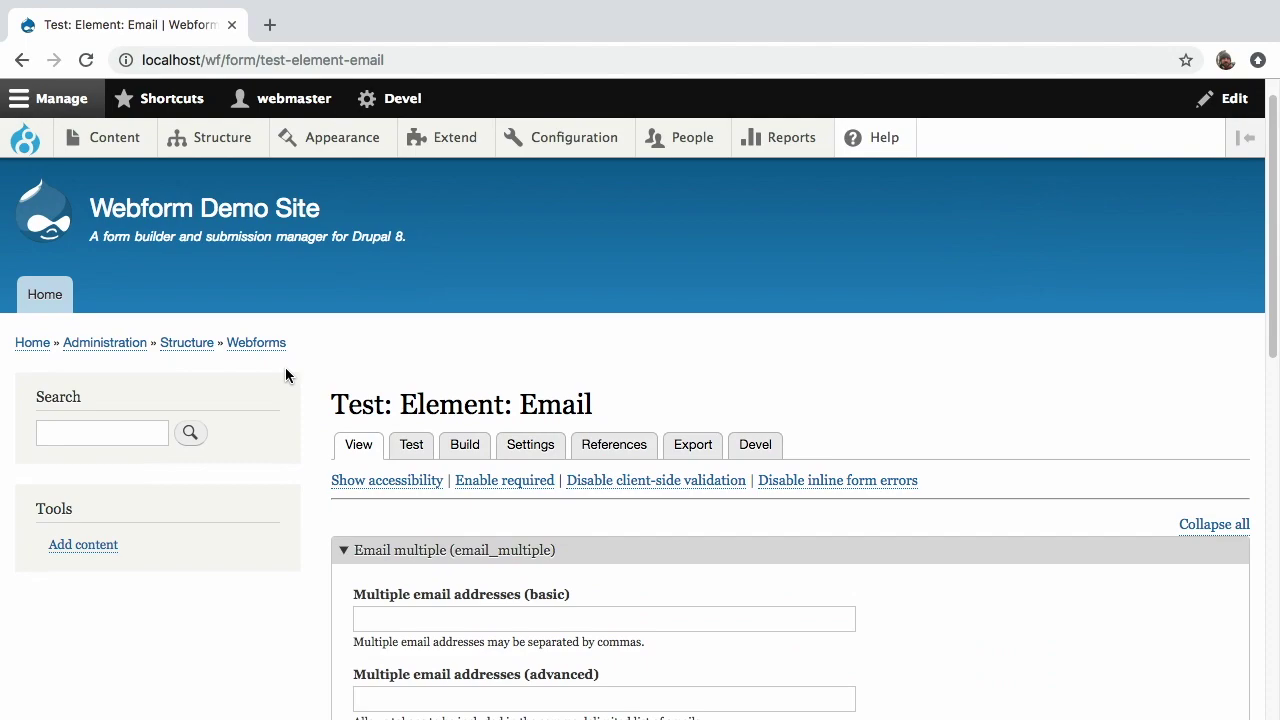